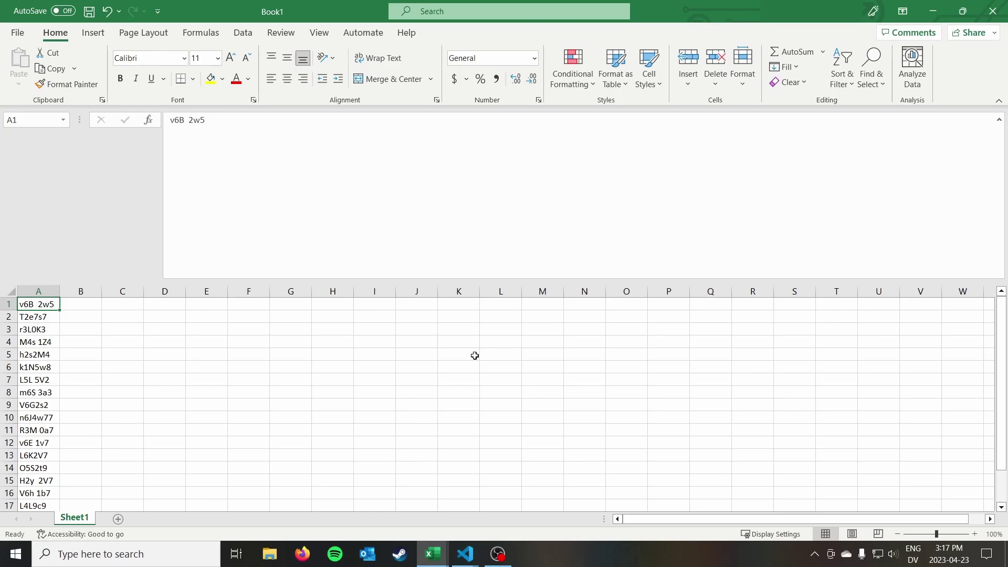
Review the raw postal codes in column A, then select cell B1
scroll(371, 362, down, 3)
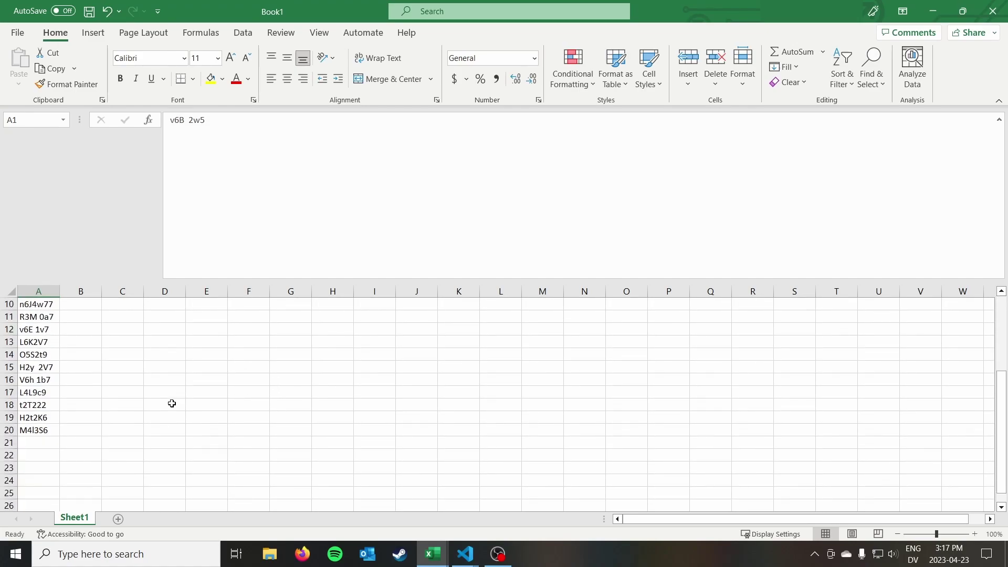
drag(44, 429, 41, 270)
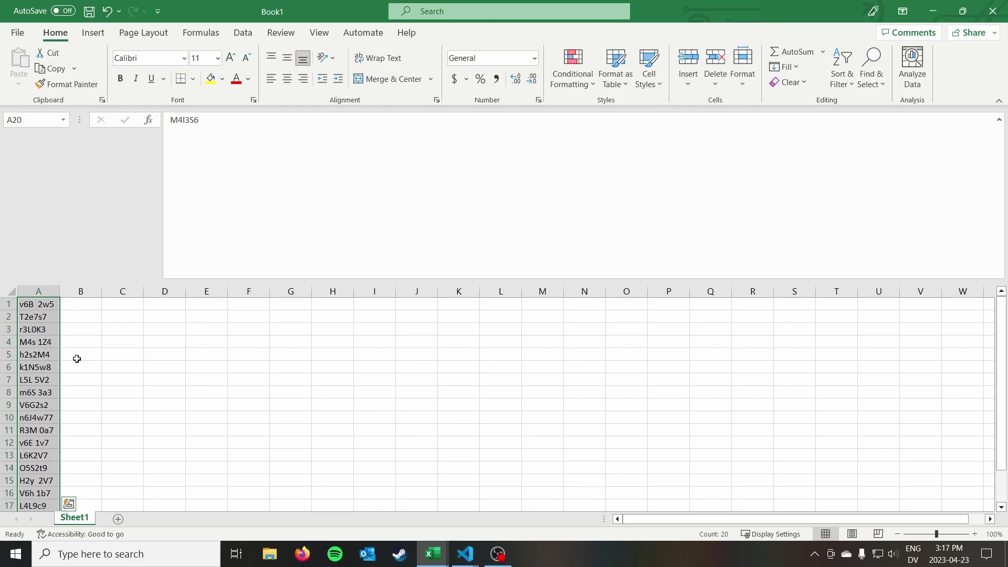
click(81, 305)
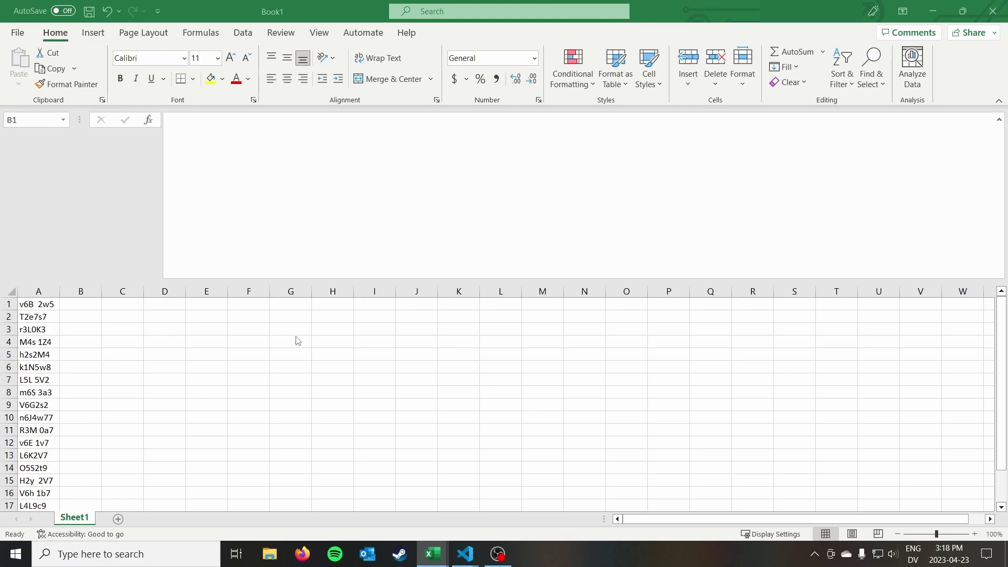
click(82, 309)
click(80, 304)
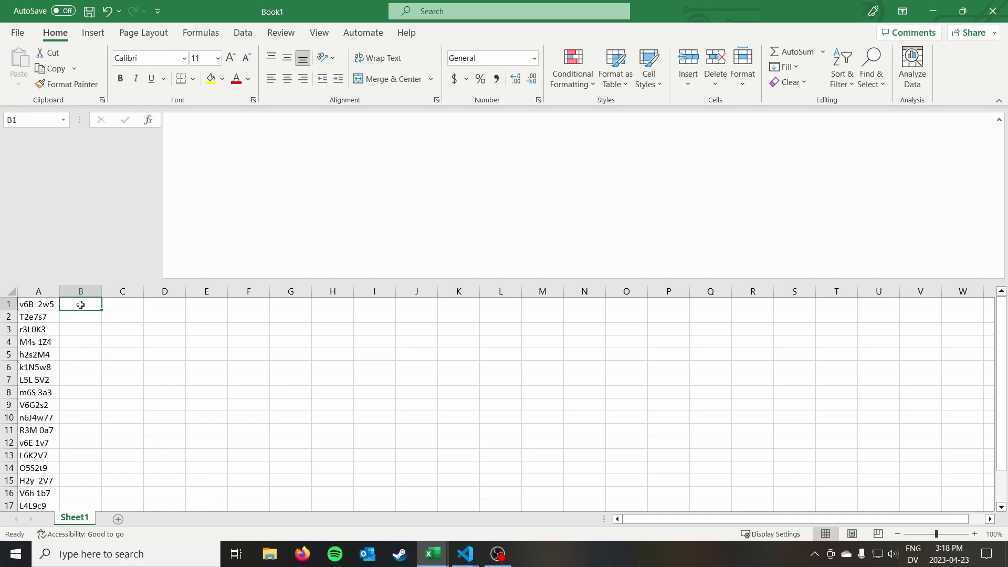
click(38, 304)
click(38, 342)
click(40, 394)
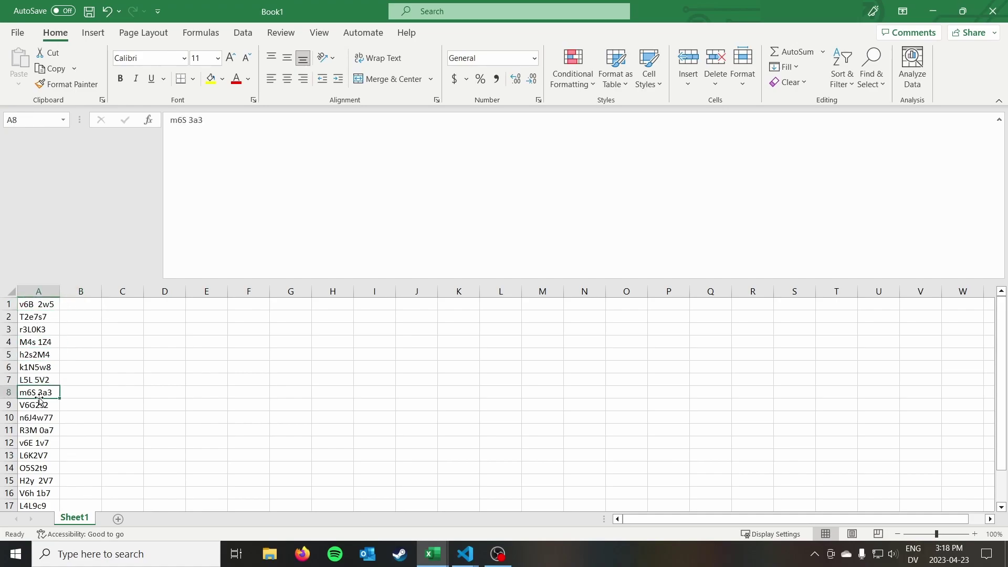
click(38, 418)
click(38, 379)
click(38, 329)
click(38, 304)
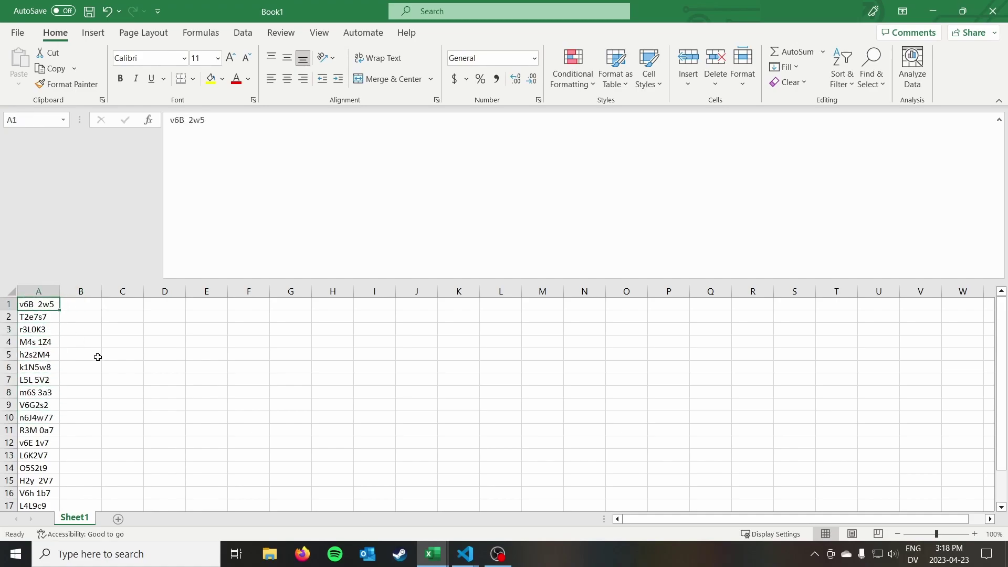
click(75, 304)
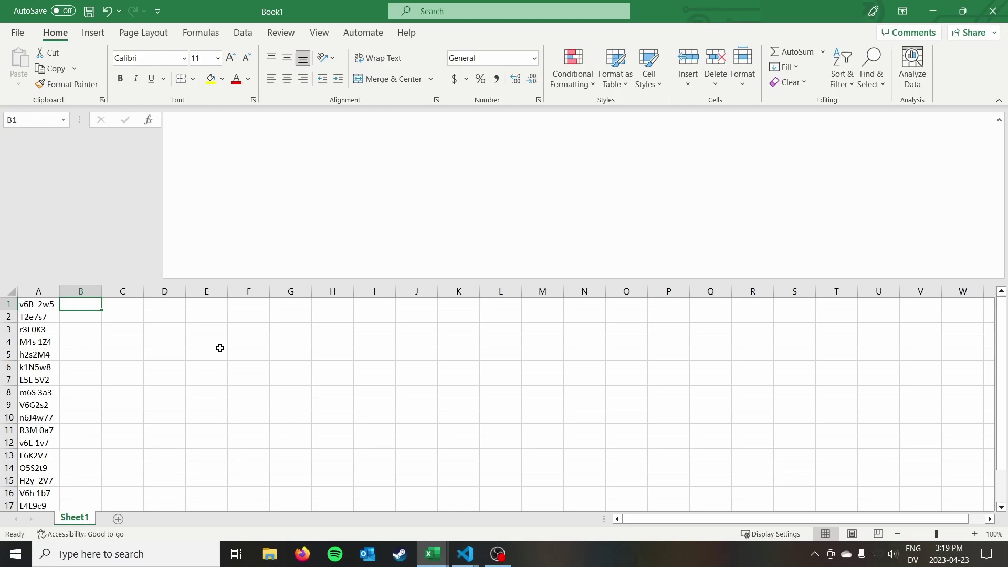
Write the first half of B1's formula: =LEFT(TRIM(SUBSTITUTE(UPPER(A1)," ","")),3)&" "&
click(213, 113)
text(=LEFT()
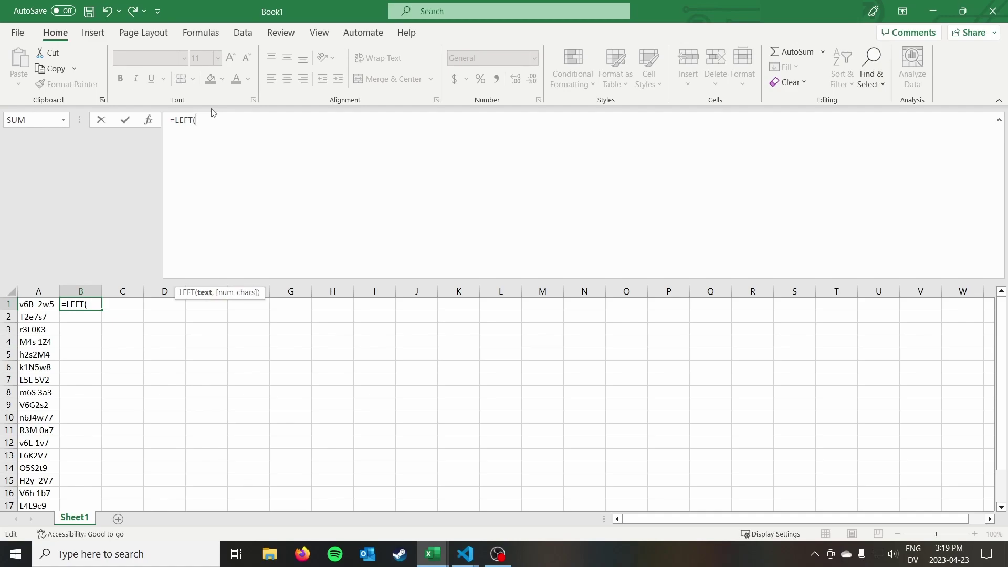
text(TRIM()
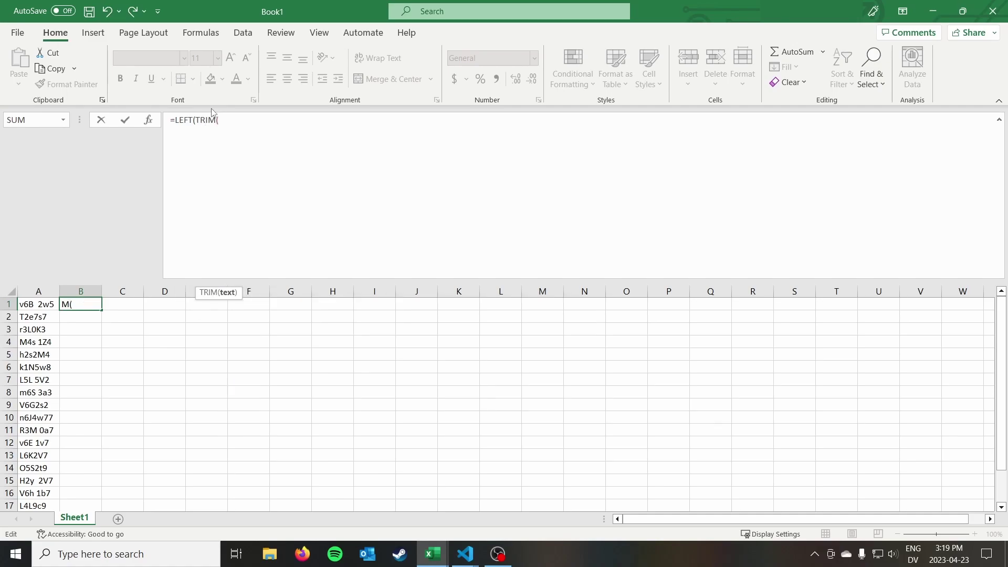
text(SUBS)
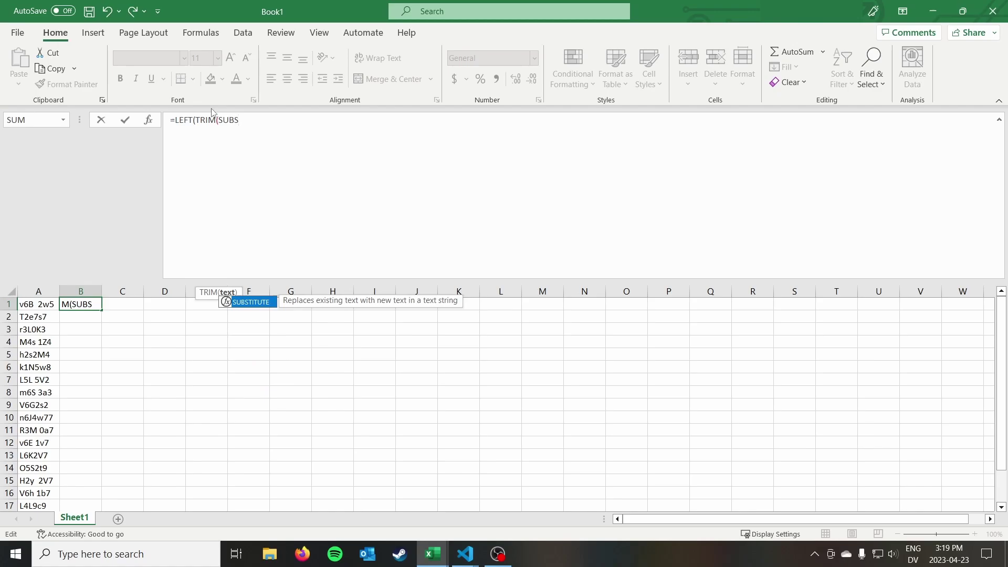
text(TITUTE()
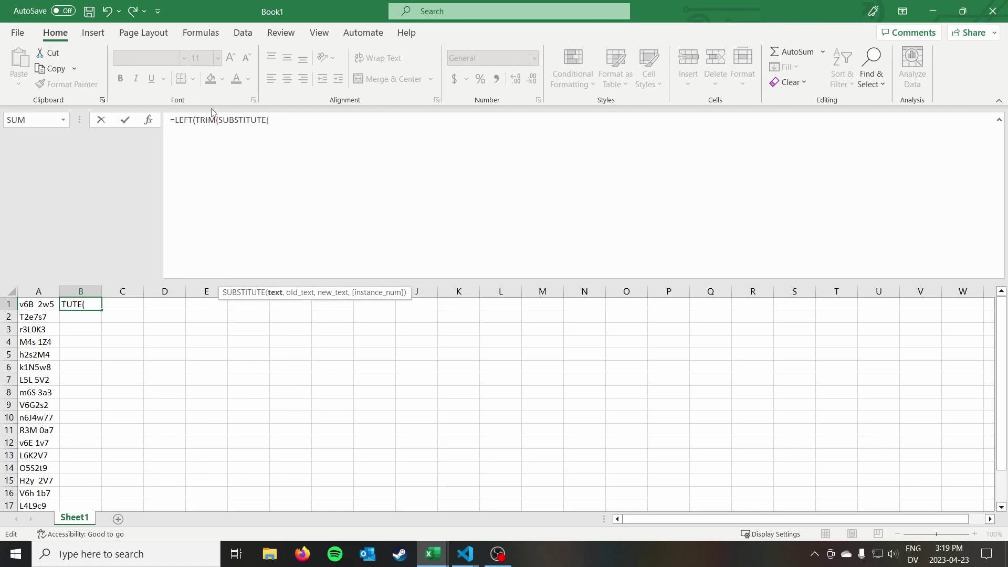
text(UPPER()
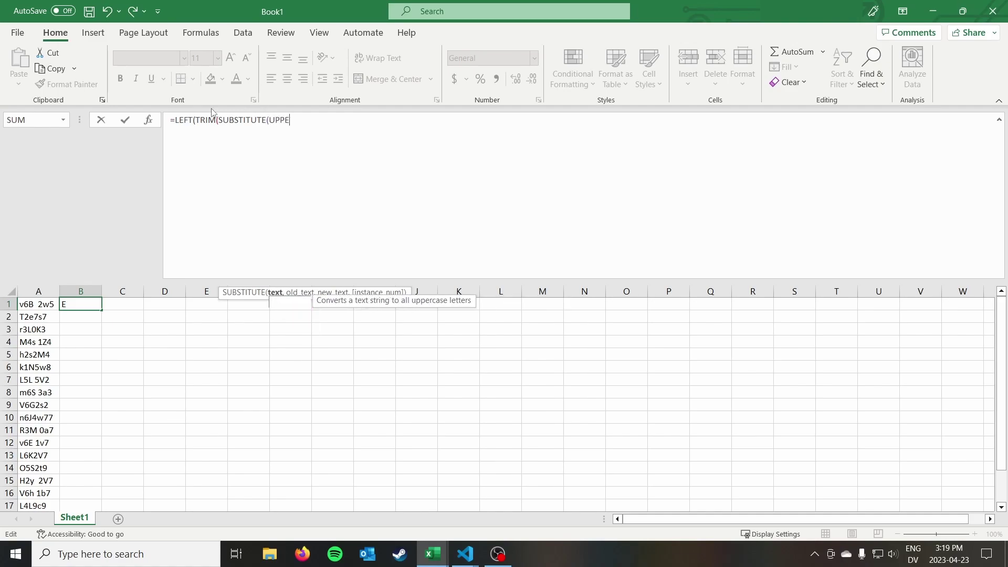
click(31, 305)
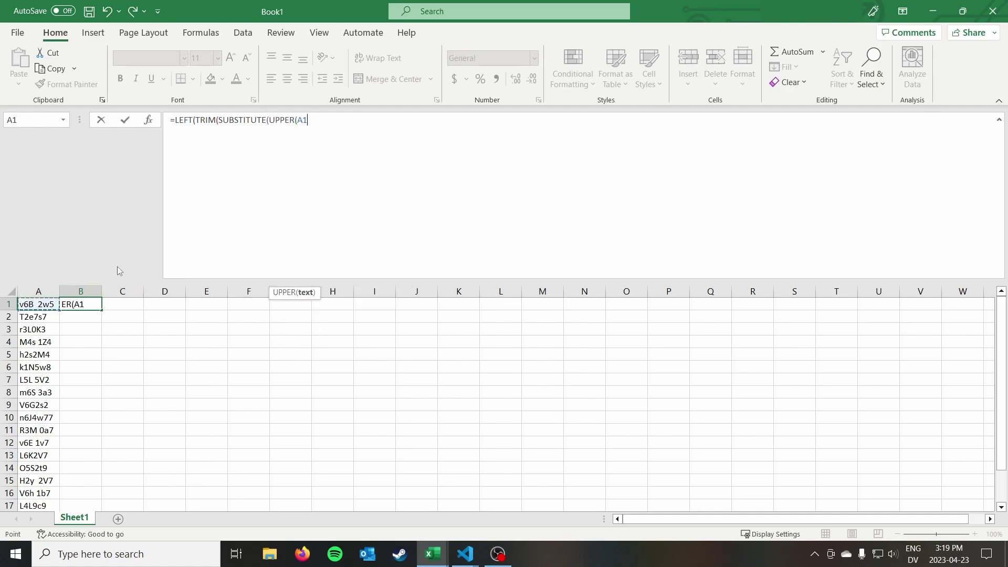
text(),)
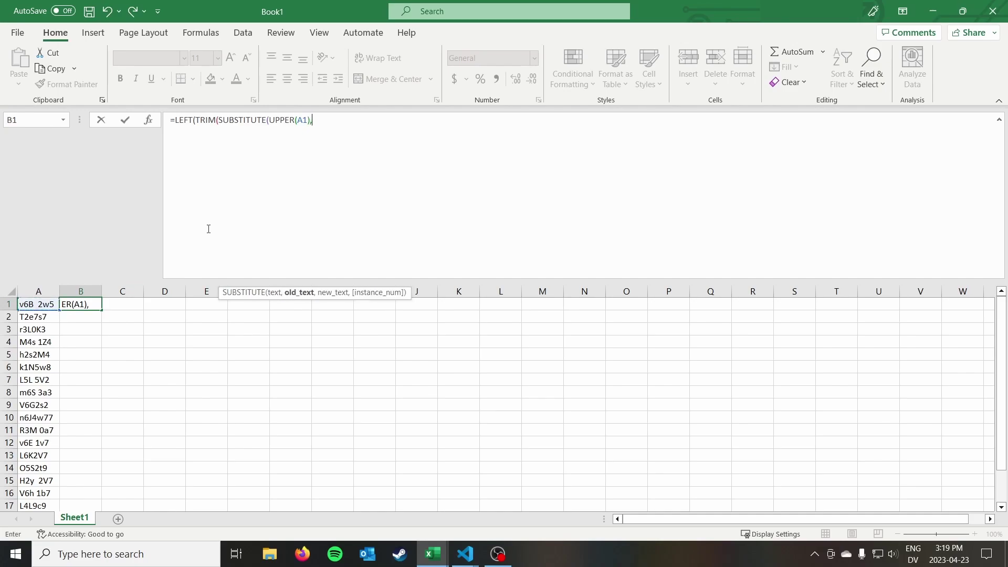
text( " ", "")
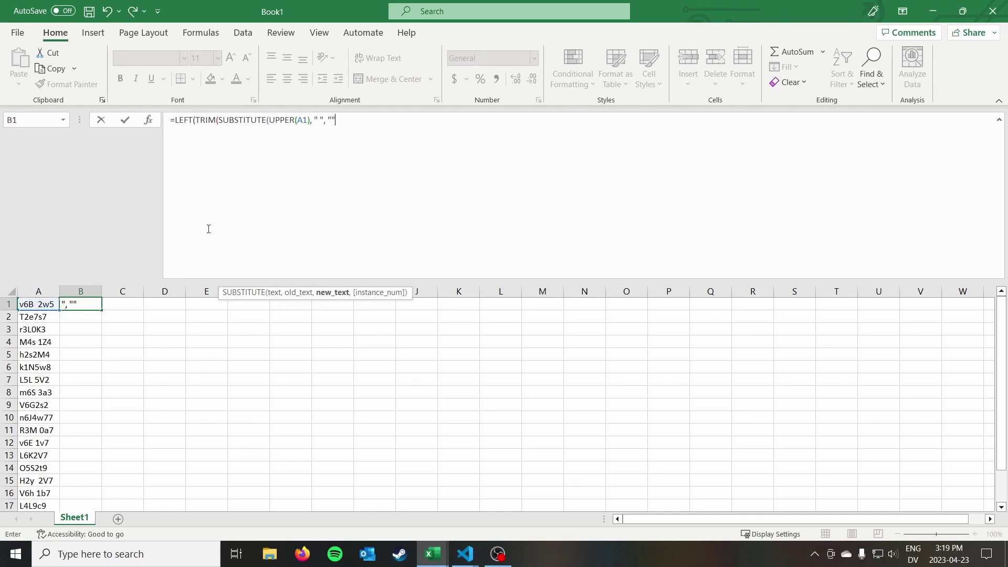
text()))
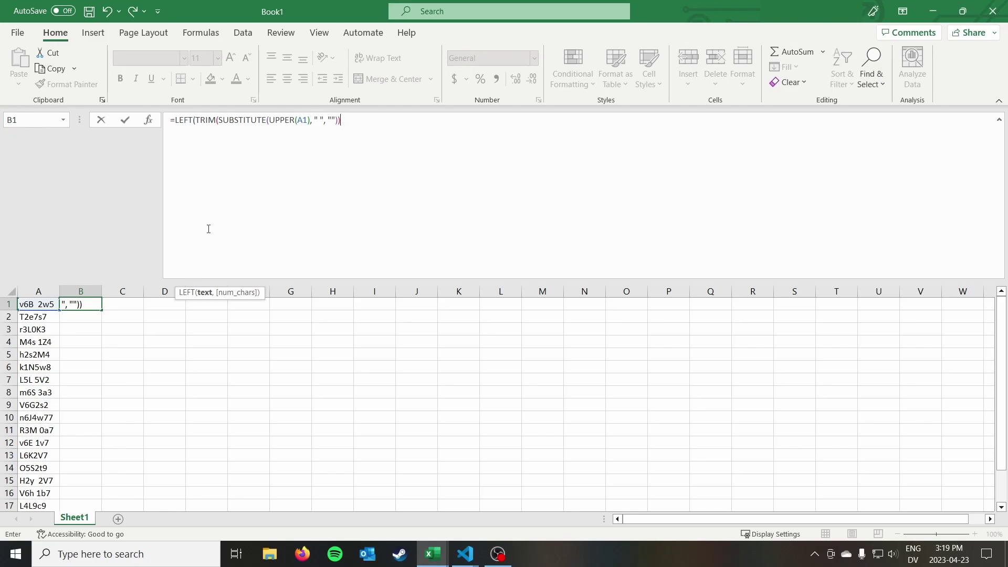
text(, 3)^)
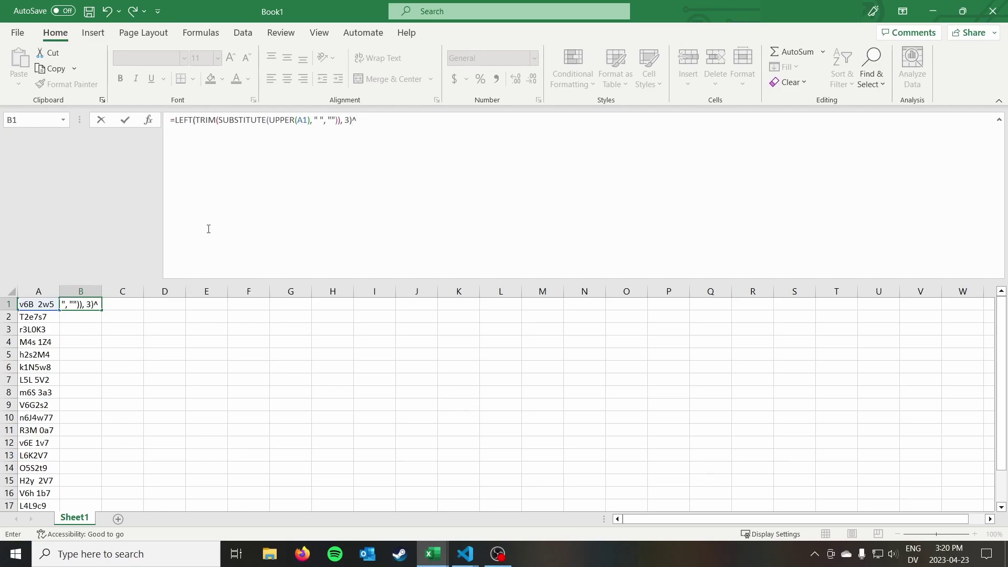
key(BackSpace)
text(&" "&)
Copy the LEFT part as a matching RIGHT(...,3) part and enter the formula, giving V6B 2W5
drag(351, 127, 183, 114)
key(ctrl+c)
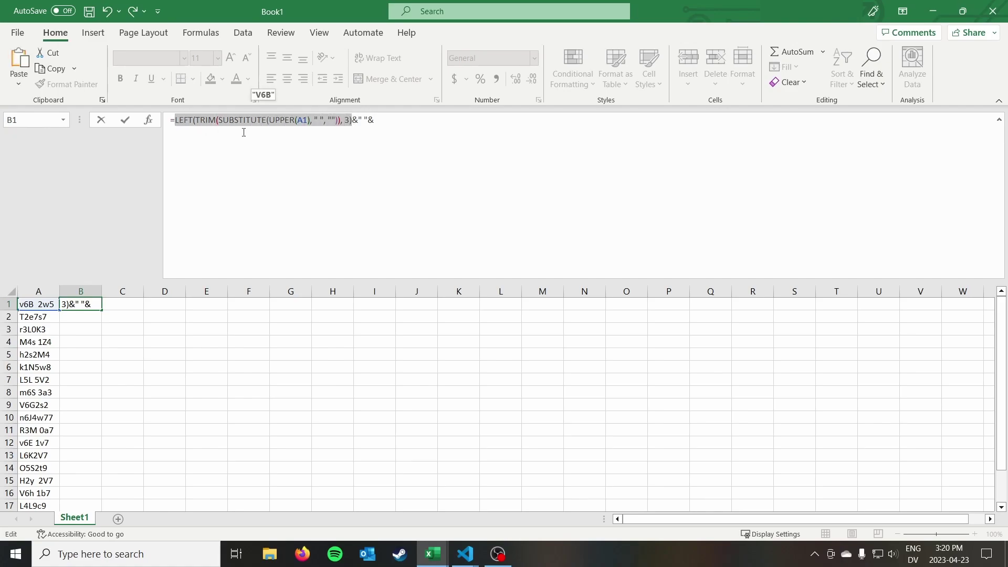
click(426, 122)
key(ctrl+v)
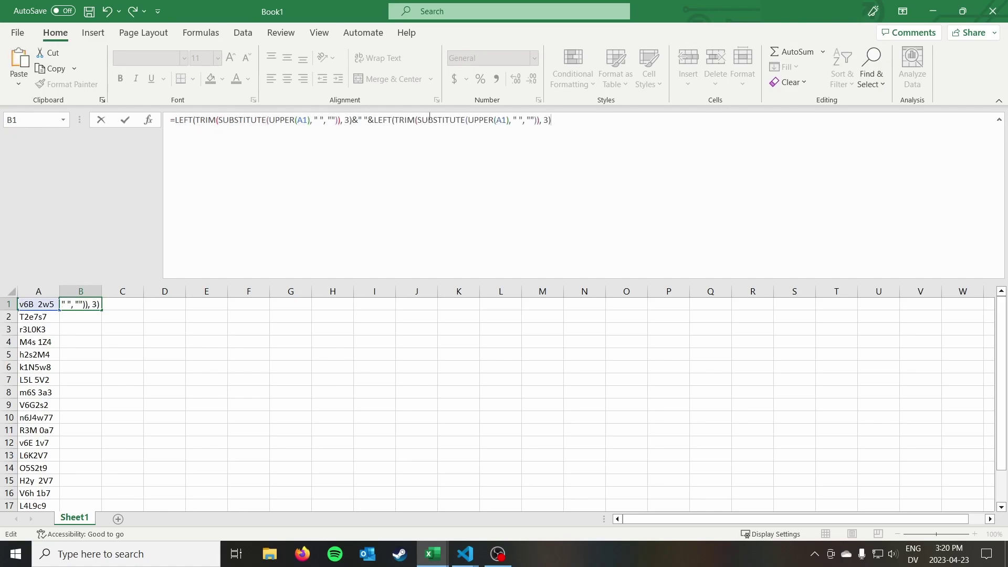
double_click(381, 124)
text(RIG)
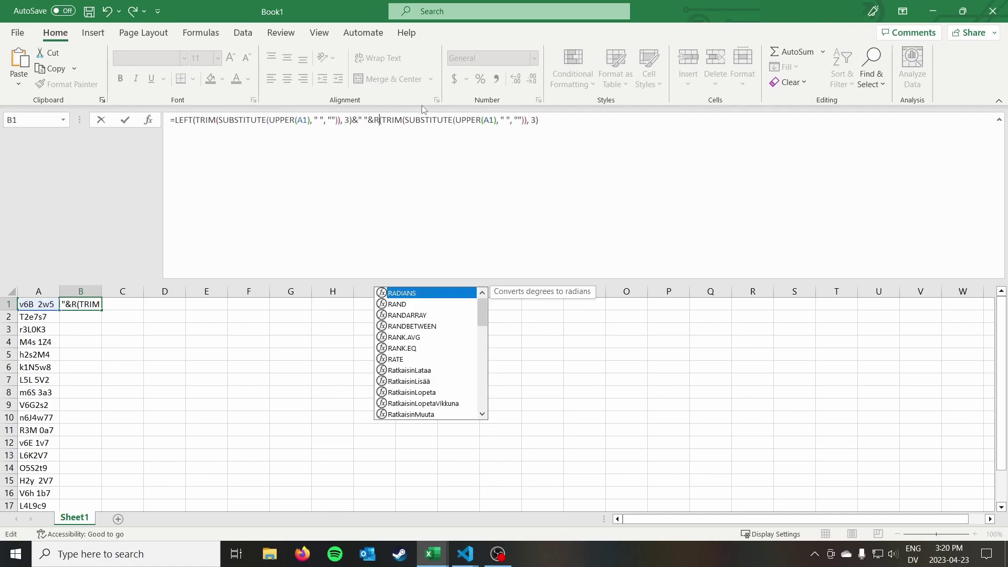
text(HT)
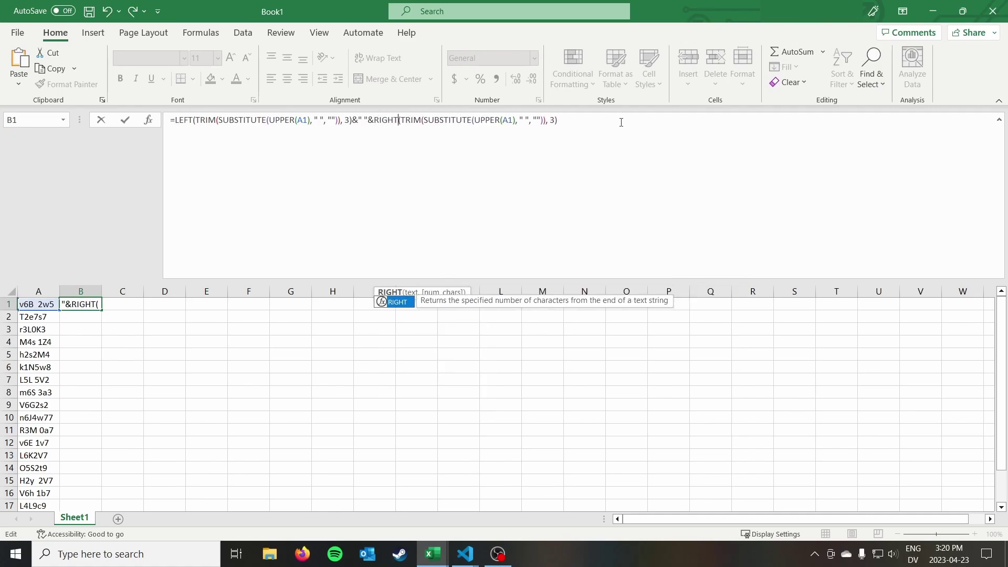
click(622, 123)
key(Return)
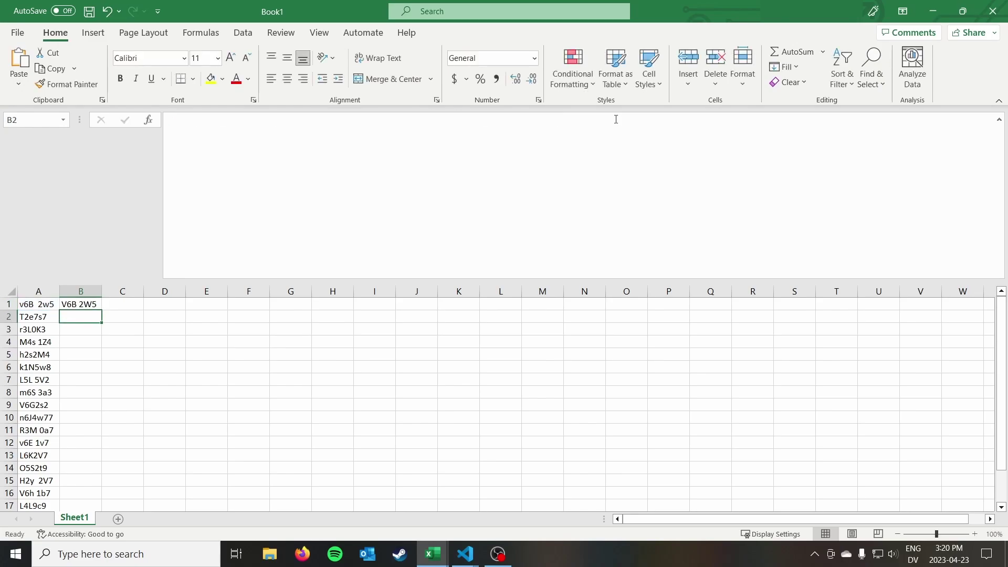
Compare the cleaned V6B 2W5 in B1 with the raw code v6B 2w5 in A1
click(38, 305)
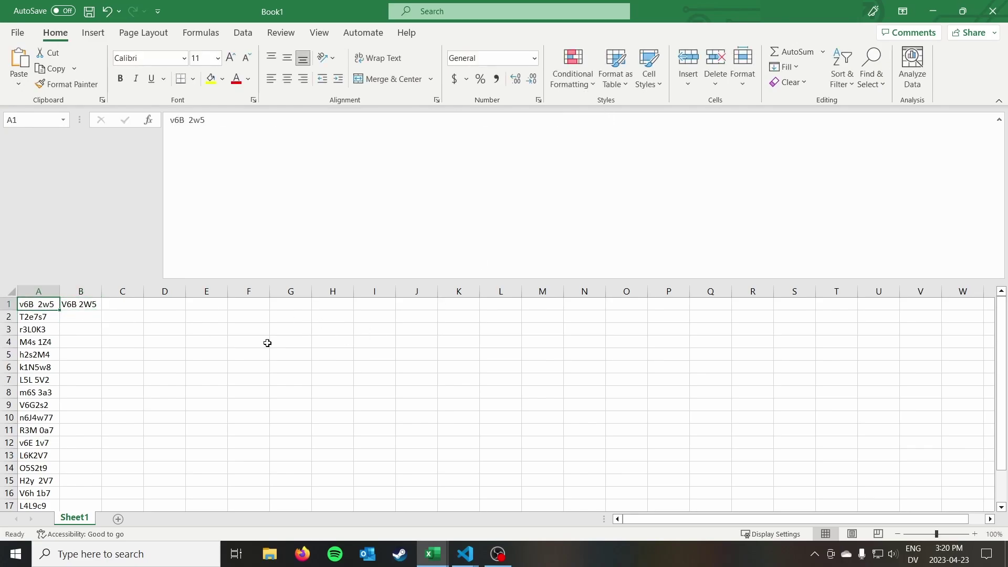
click(84, 307)
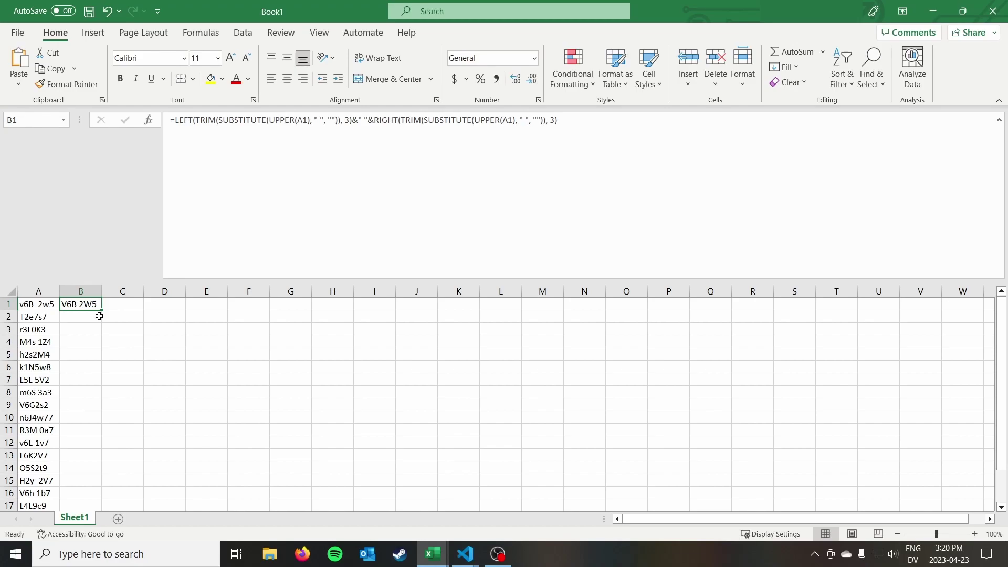
Fill the B1 cleanup formula down to row 20 and inspect the codes in B10 and B18
double_click(101, 310)
scroll(176, 336, down, 2)
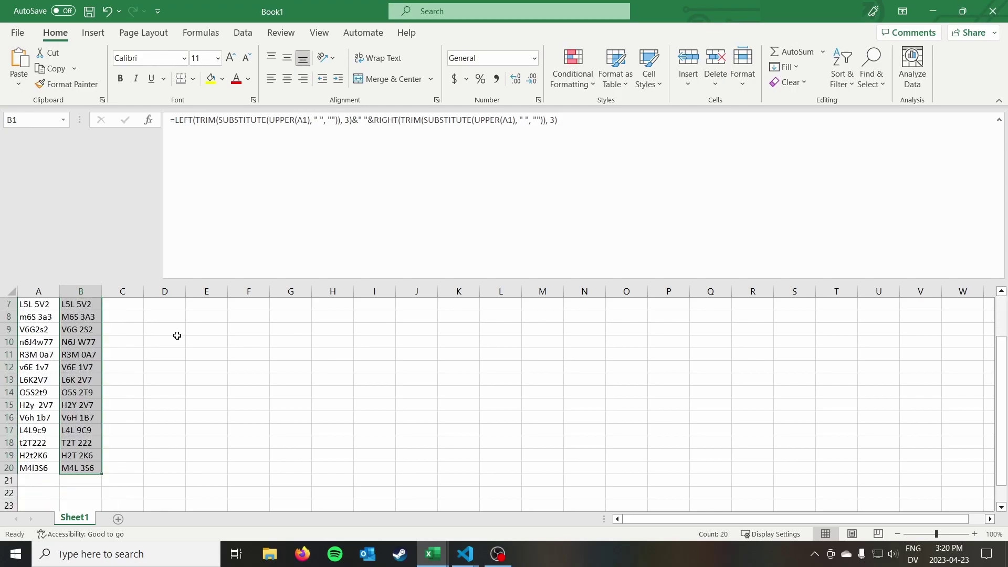
scroll(177, 335, down, 1)
scroll(177, 336, up, 2)
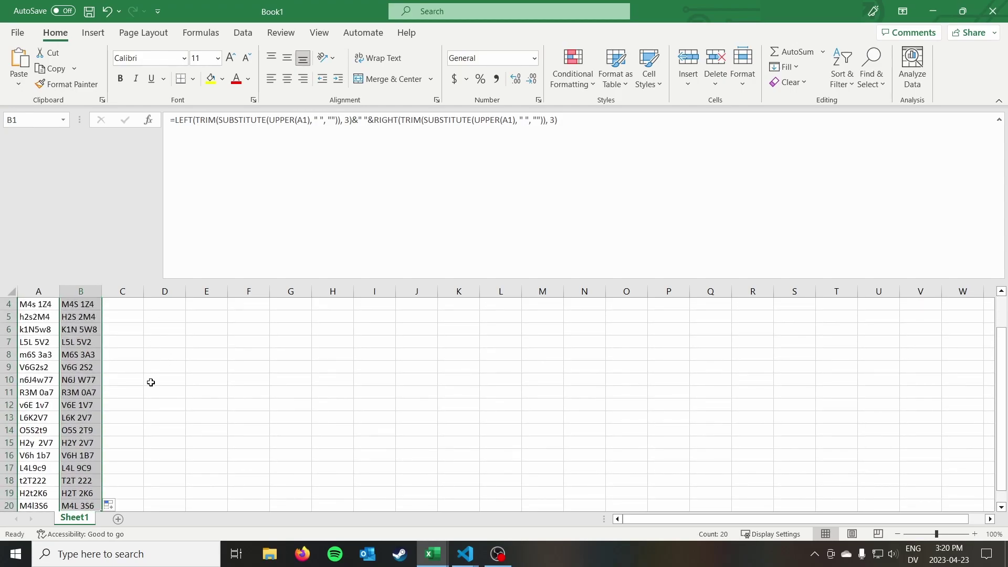
click(140, 389)
click(82, 378)
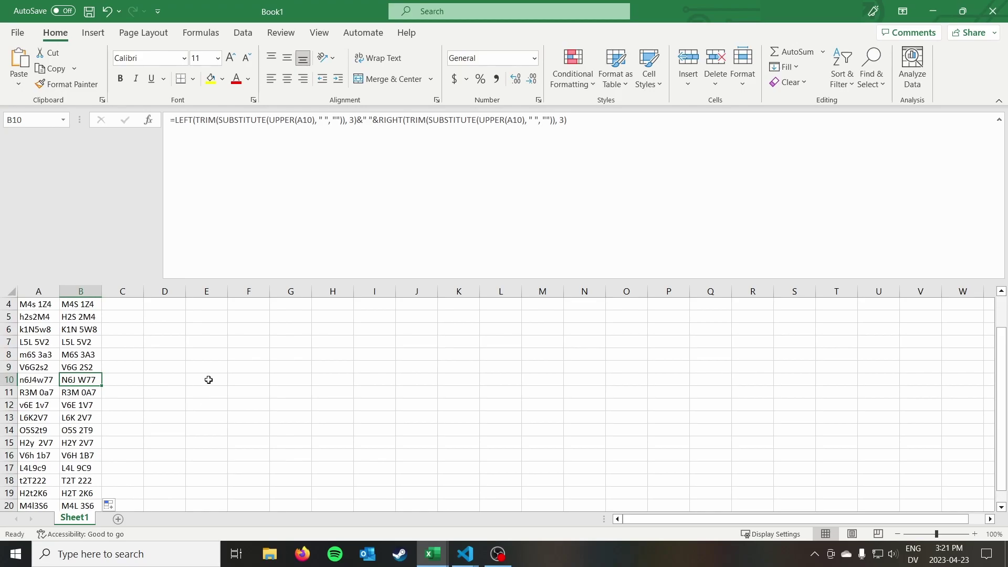
scroll(208, 380, down, 2)
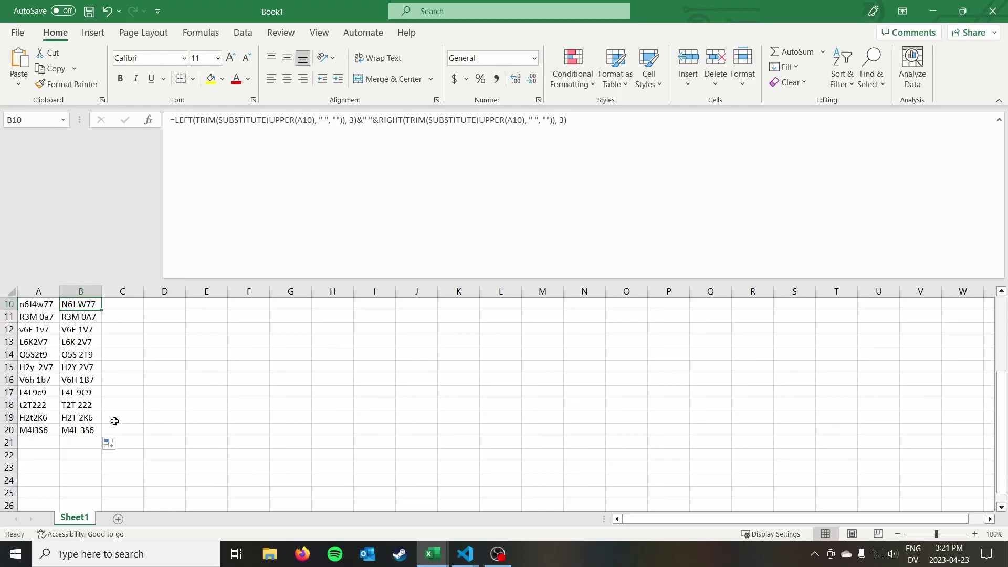
click(95, 406)
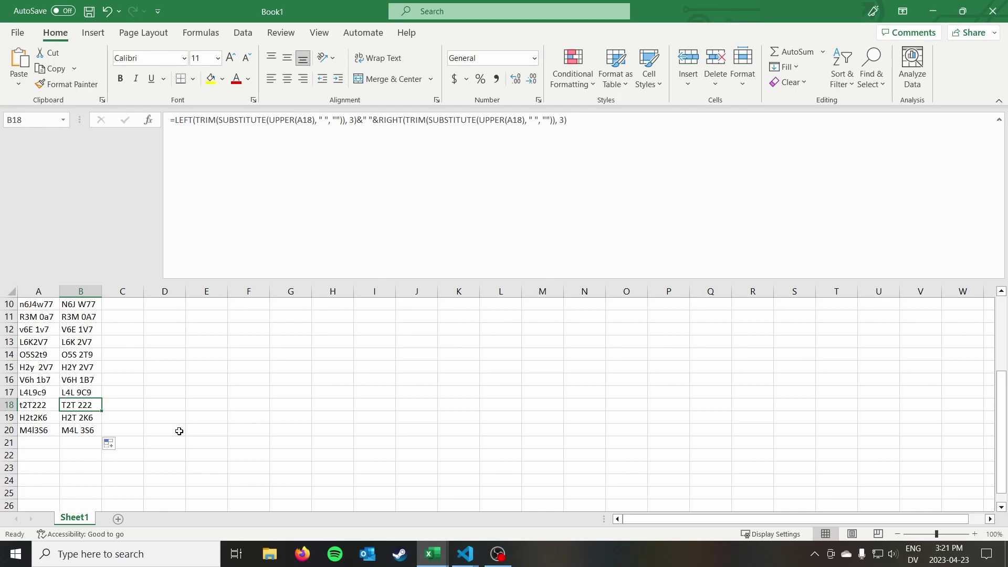
Select cell C1 for the validity check and bring up the open Visual Studio Code windows
scroll(173, 420, up, 3)
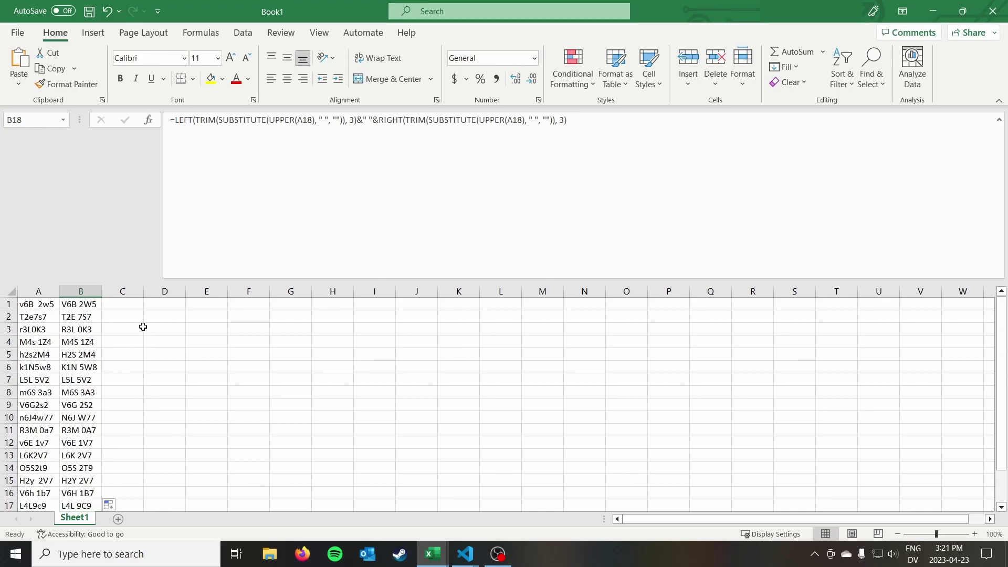
click(130, 304)
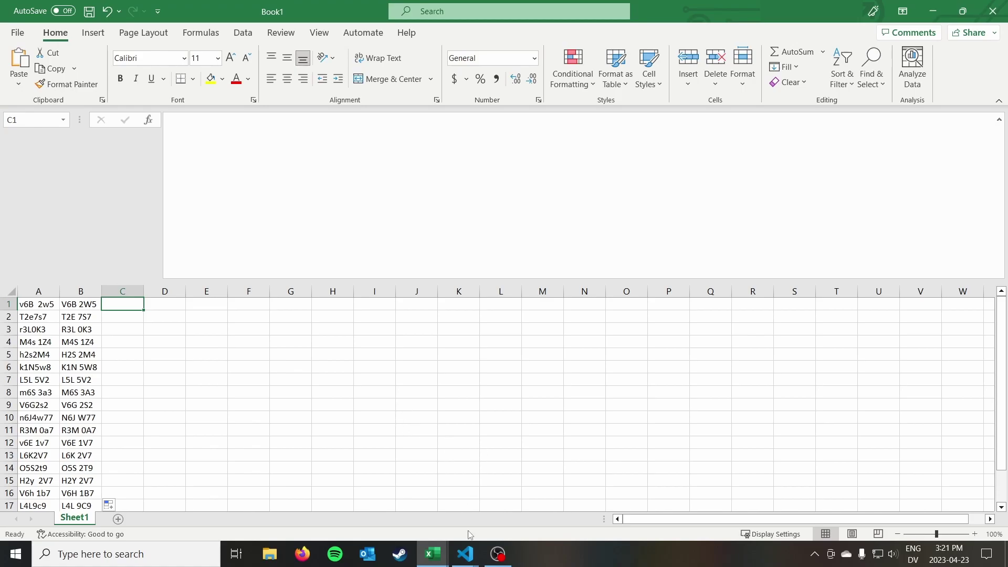
click(472, 555)
In postcodeformula.r, begin =AND( with the first condition LEN(B1)=7 followed by a comma
click(499, 502)
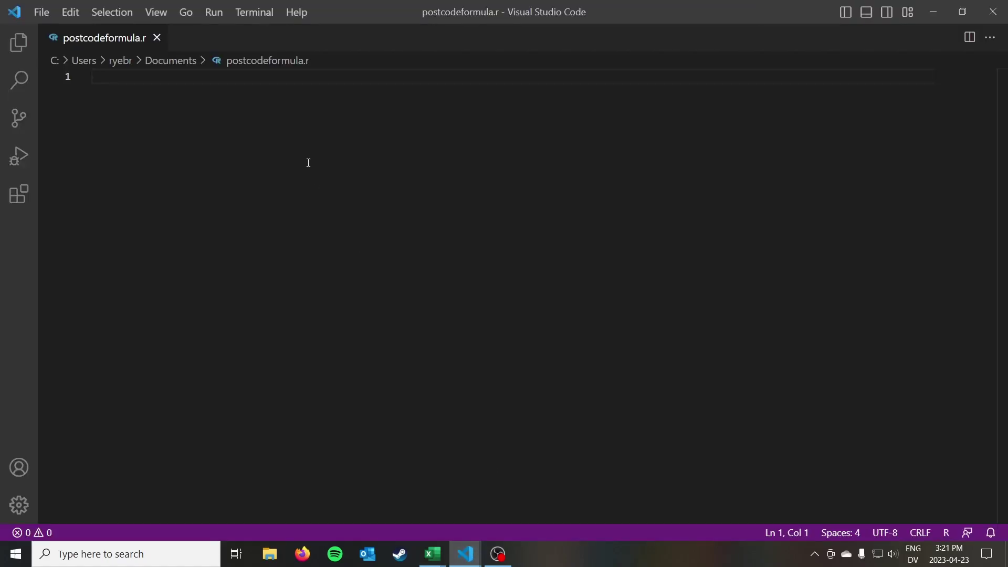
click(289, 123)
text(=AND()
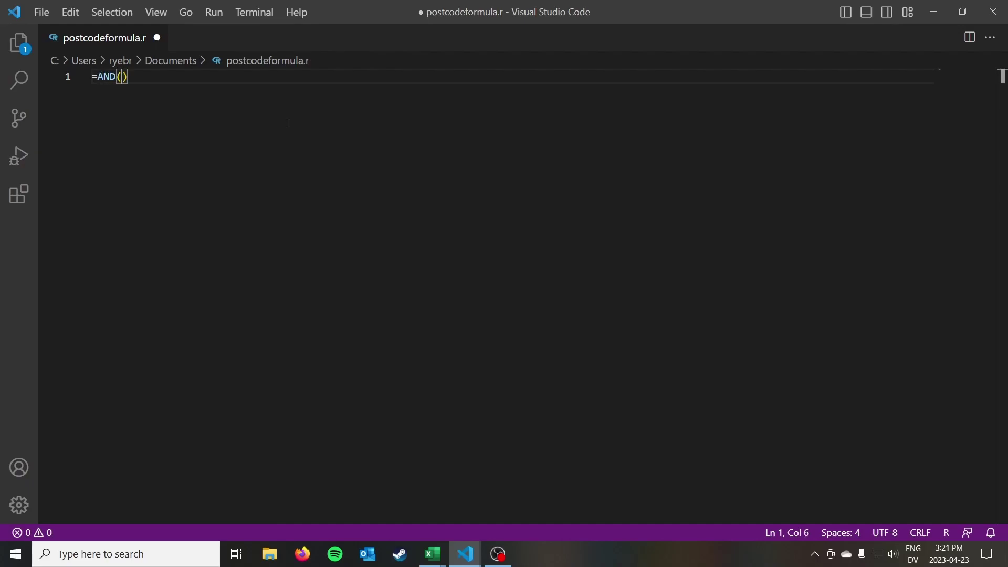
key(Return)
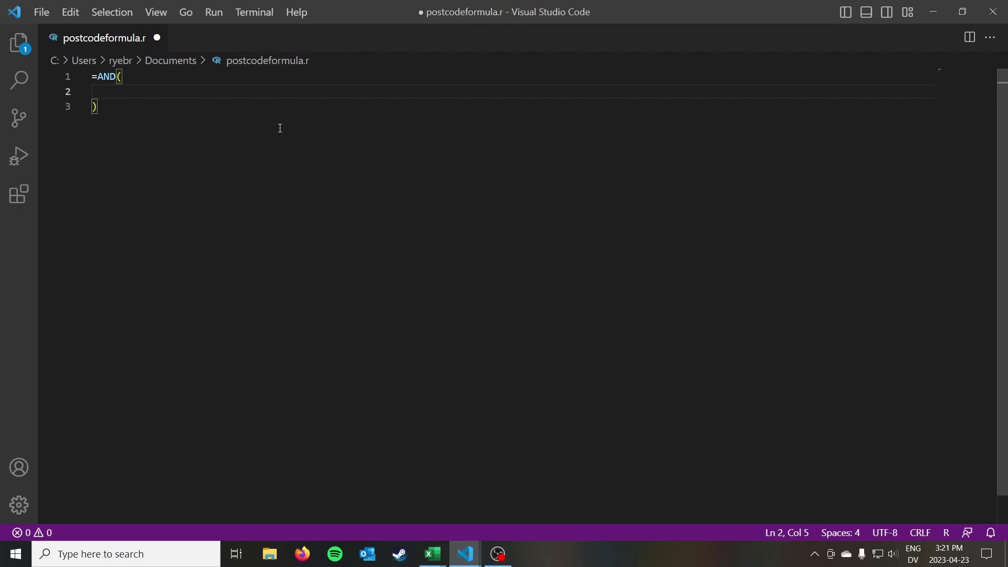
text(LEN(B1)=7)
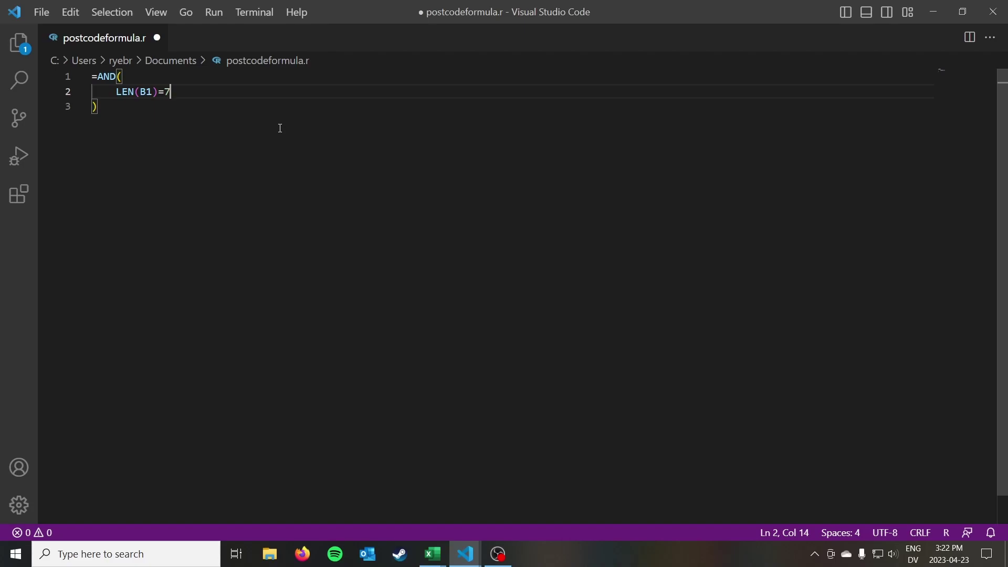
text(,)
key(Return)
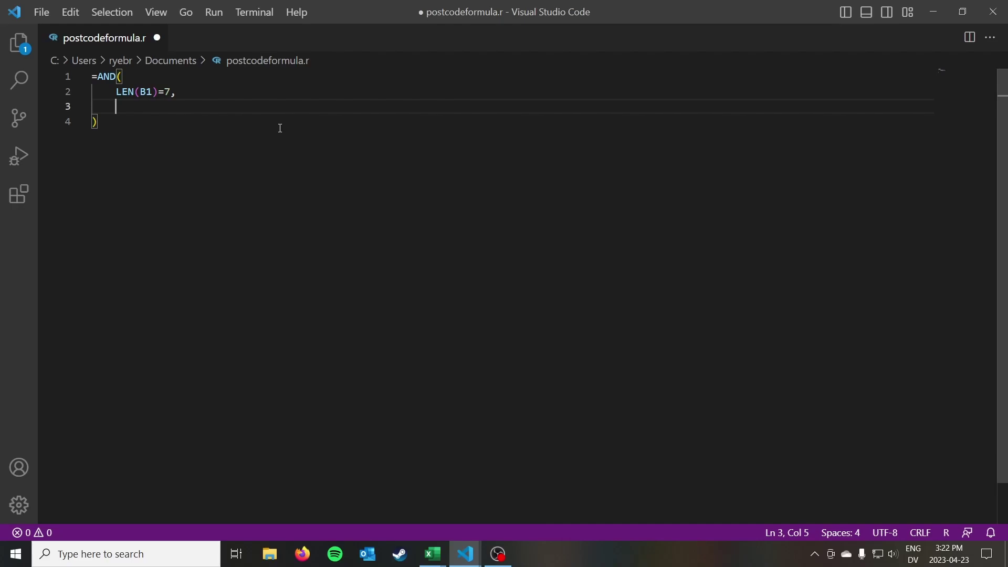
Add the digit check ISNUMBER(VALUE(MID(B1, 2, 1))), as the next condition
text(ISNUMBER(VLAUE)
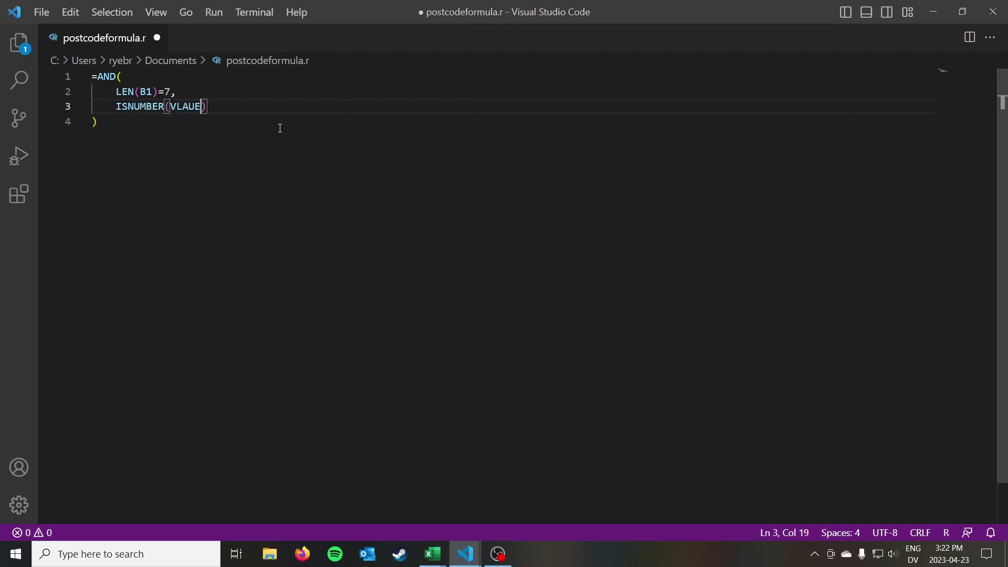
key(BackSpace)
key(BackSpace)
key(BackSpace)
key(BackSpace)
text(ALUE(MID(B1,)
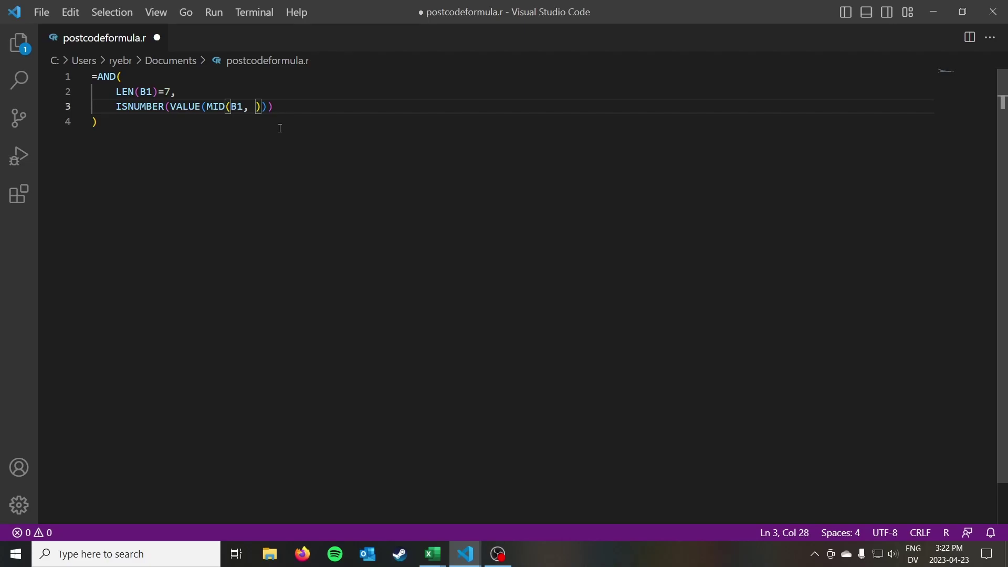
text(2, 1))),)
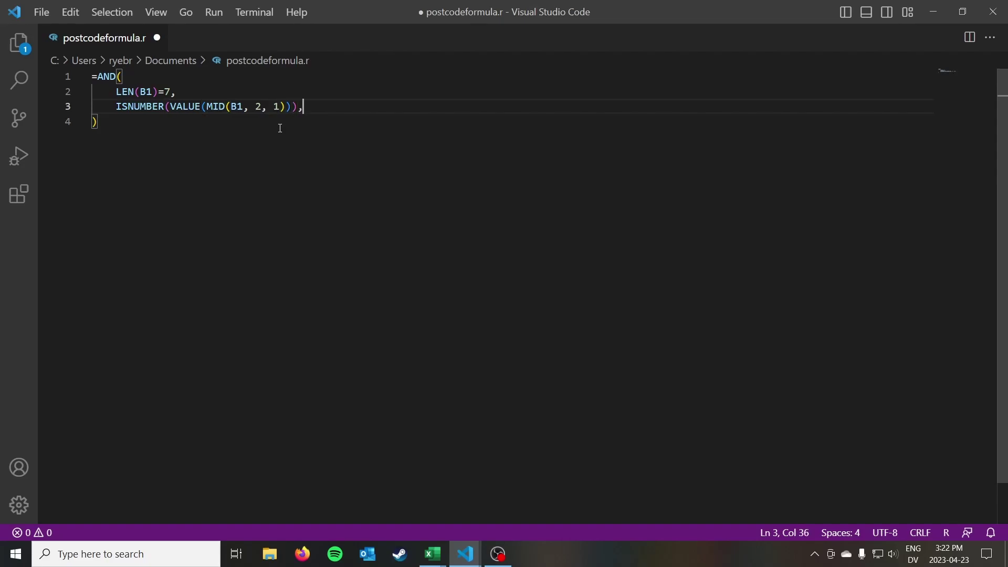
Paste two copies of the digit-check line below it
drag(315, 110, 115, 106)
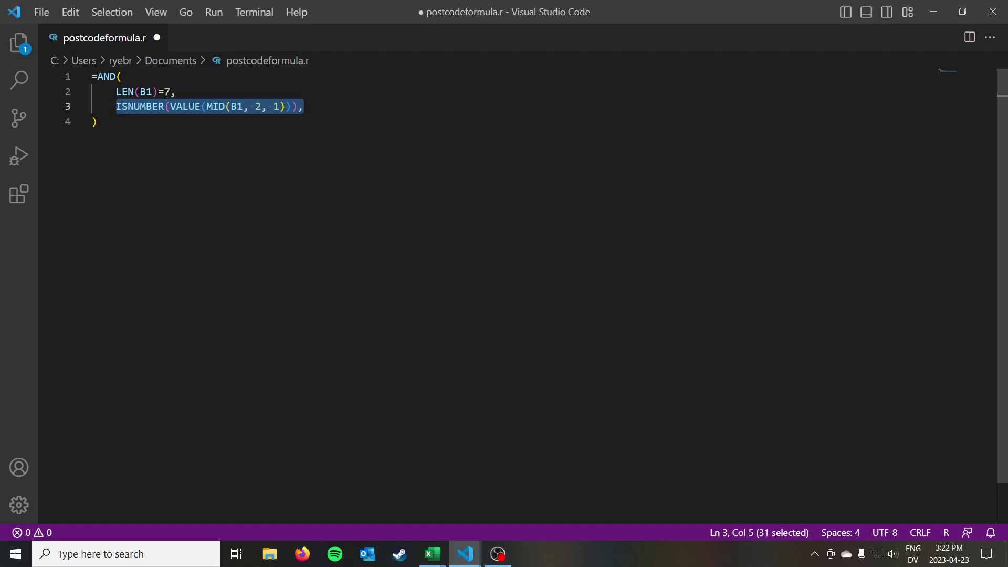
key(ctrl+c)
click(326, 104)
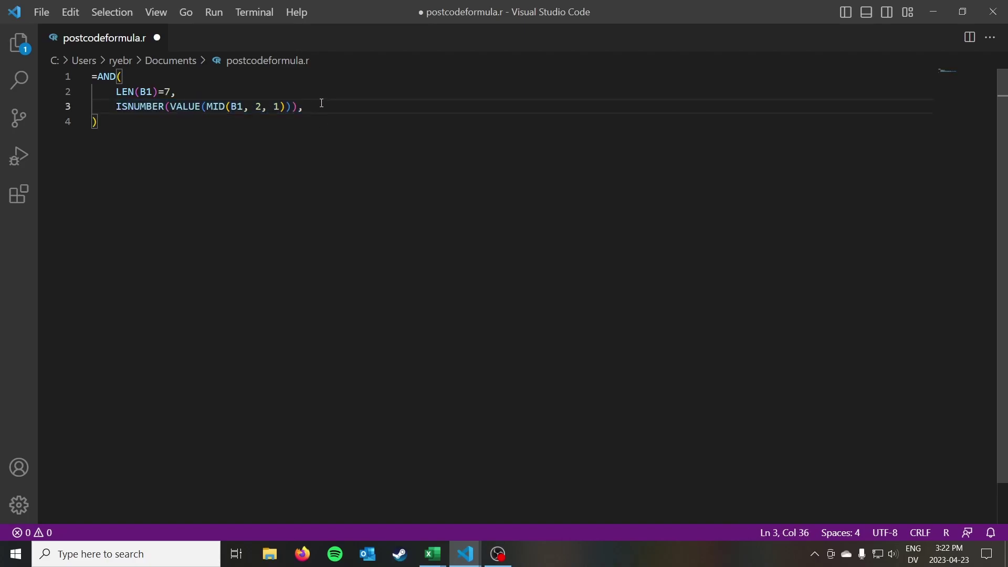
key(Return)
key(ctrl+v)
key(Return)
key(ctrl+v)
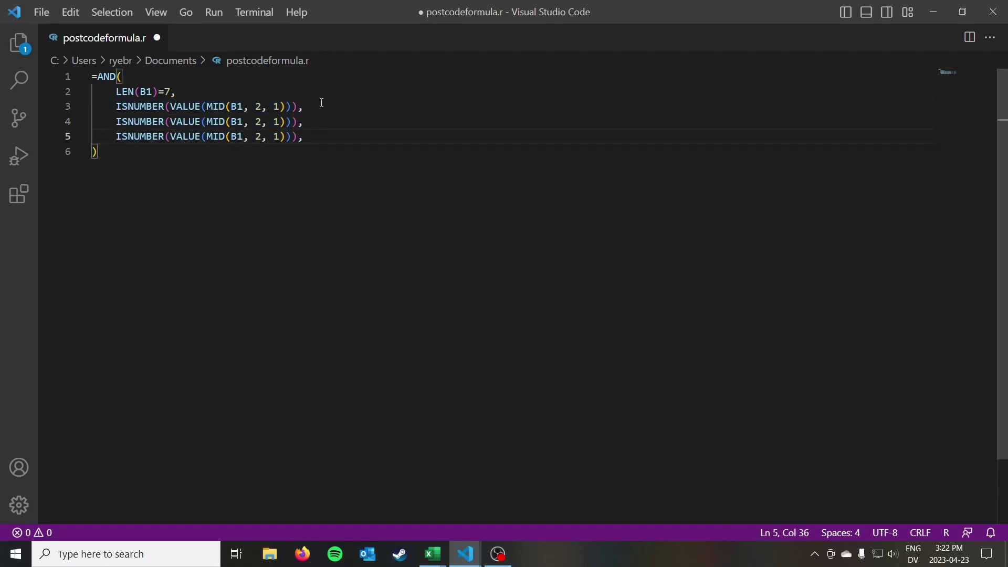
Change the positions in the copied digit checks to 5 and 7
double_click(259, 127)
text(5)
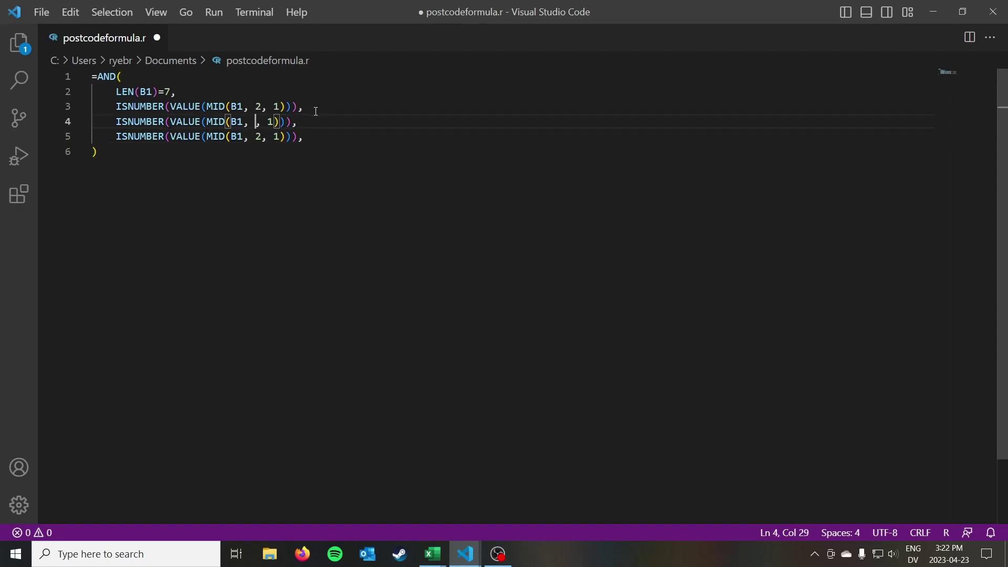
double_click(259, 137)
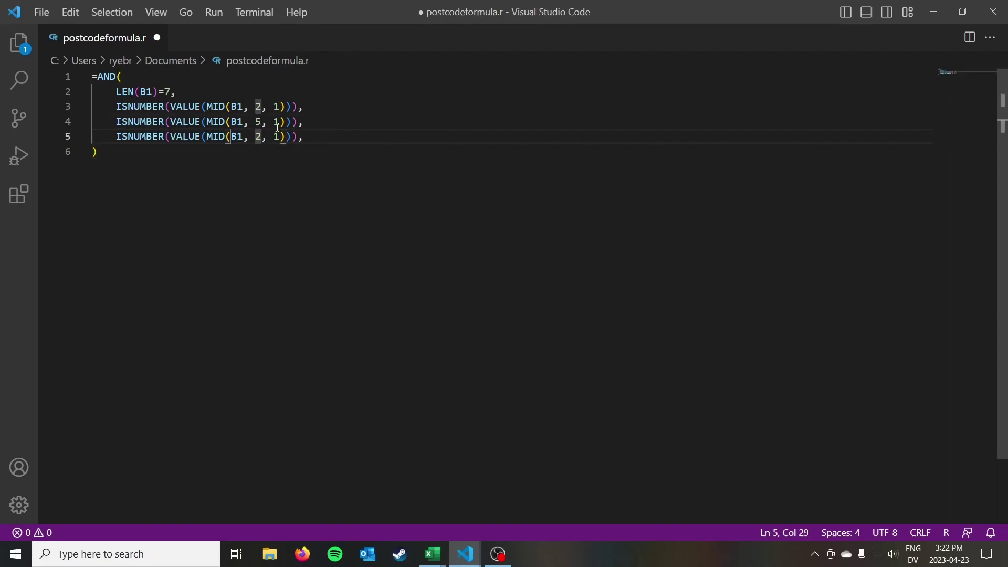
key(BackSpace)
text(7)
key(Home)
shift+click(338, 137)
click(337, 136)
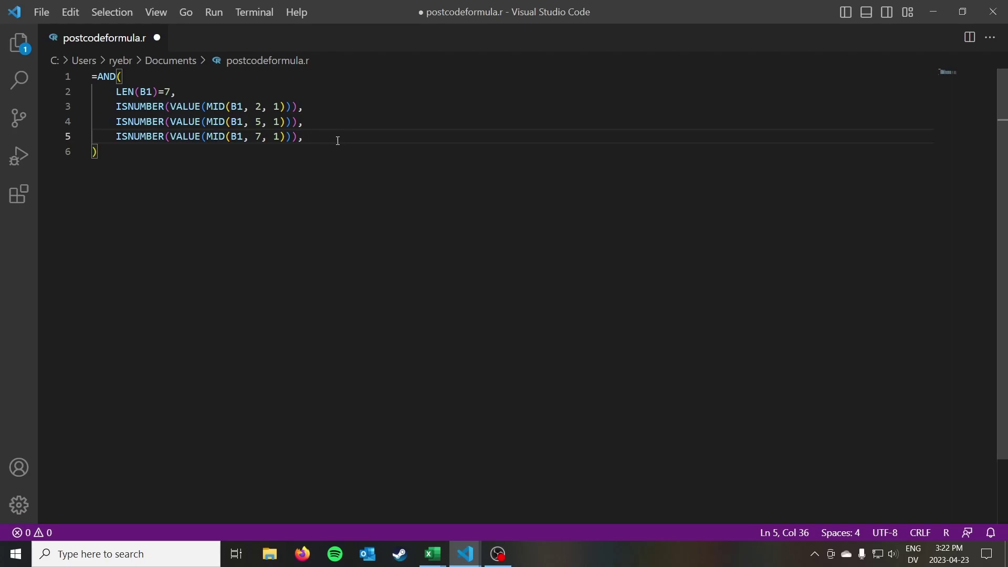
Insert an empty line after the position-7 digit check for another condition
key(Return)
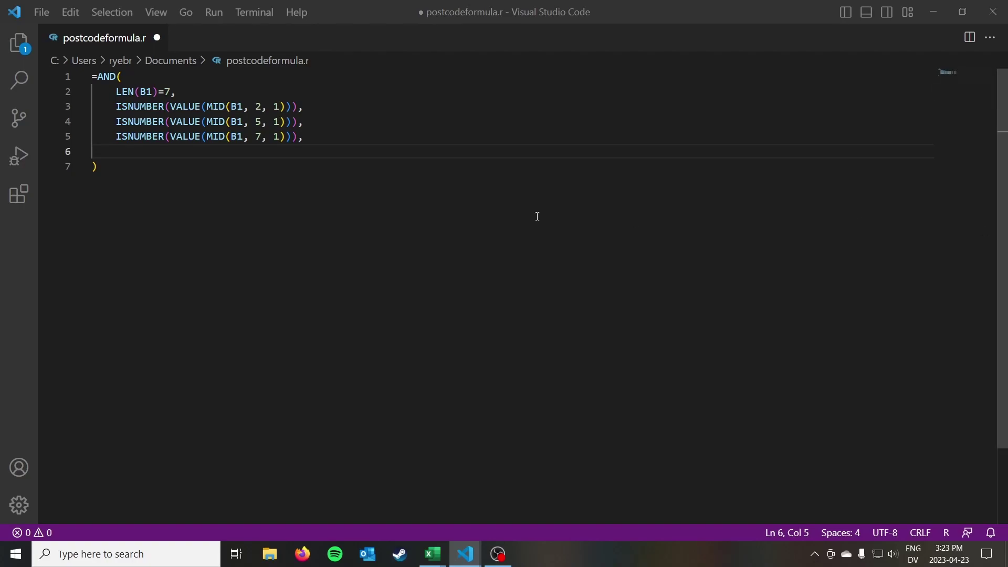
click(195, 152)
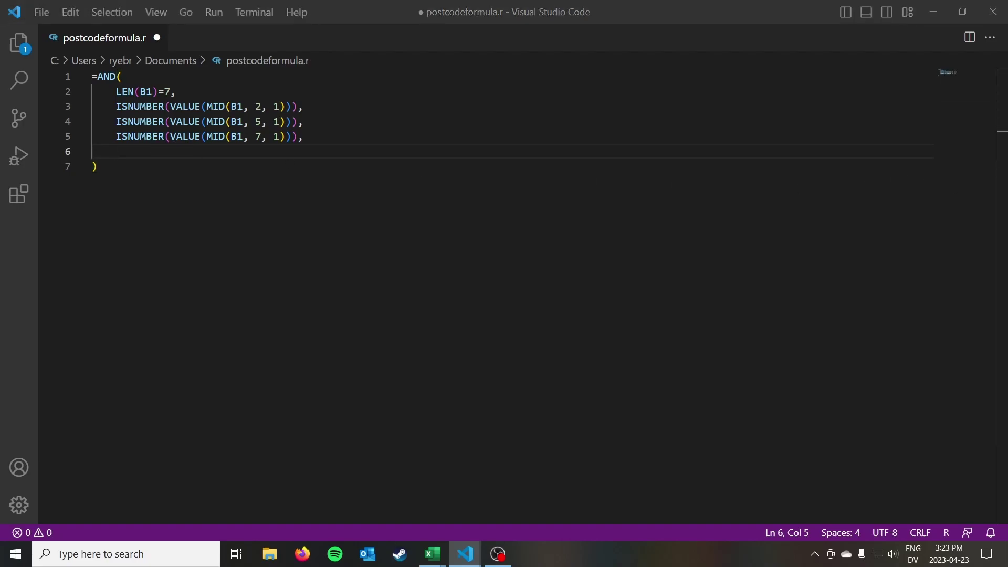
click(350, 158)
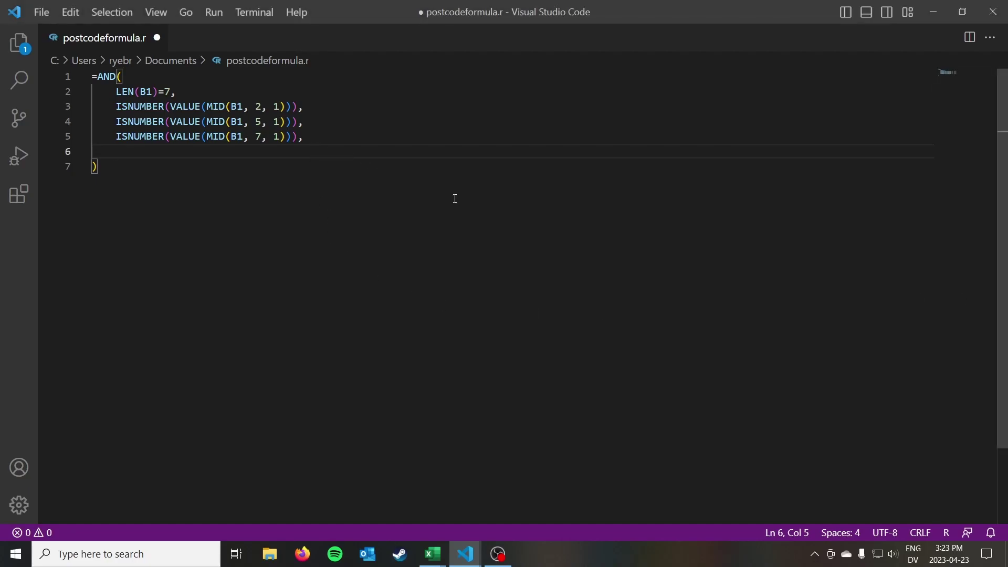
key(ctrl+v)
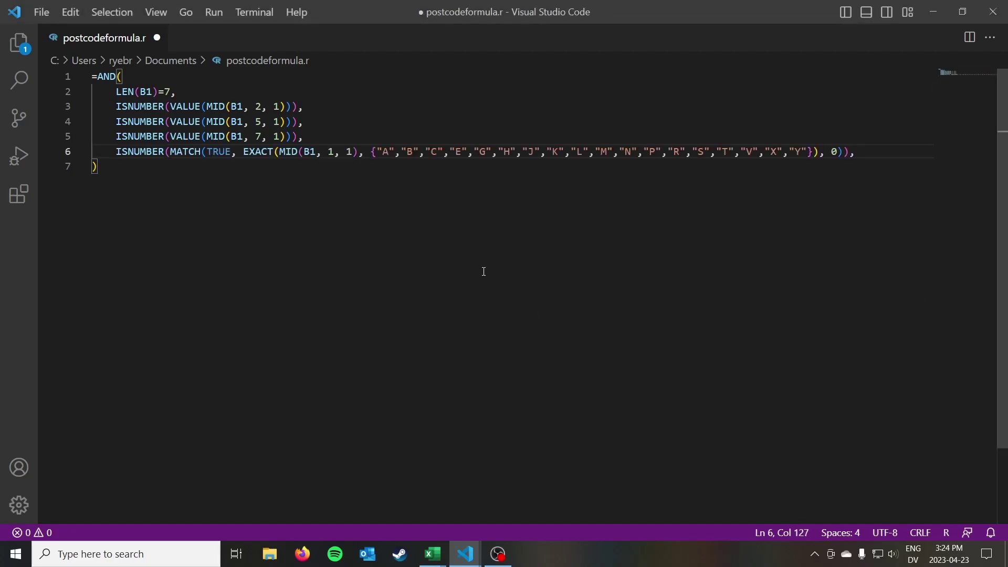
click(384, 152)
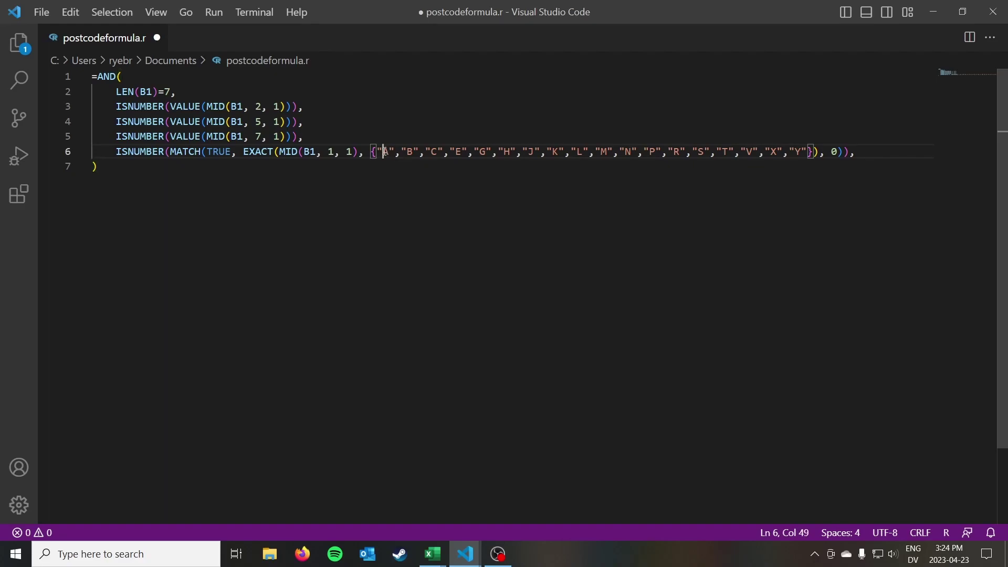
drag(384, 152, 807, 156)
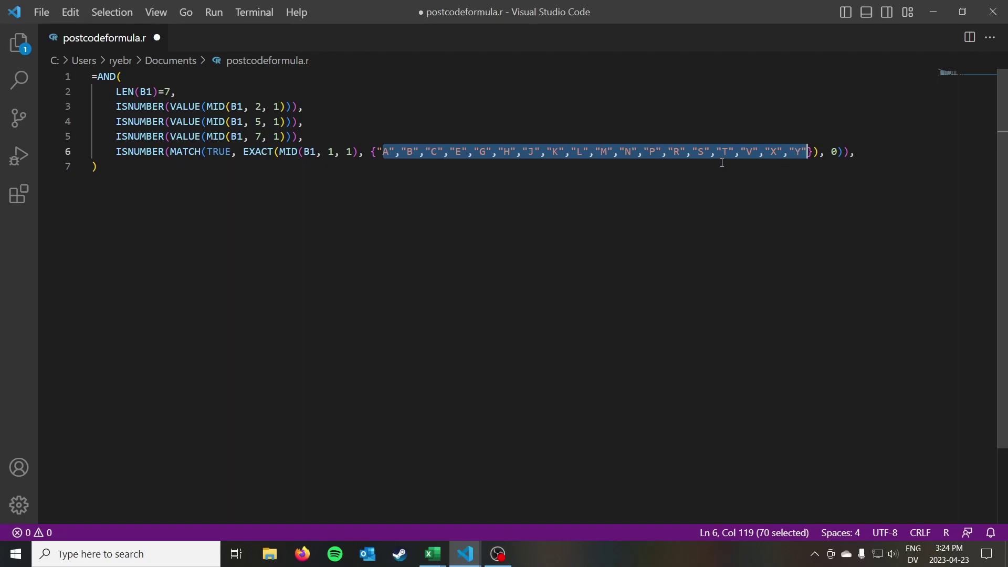
click(336, 151)
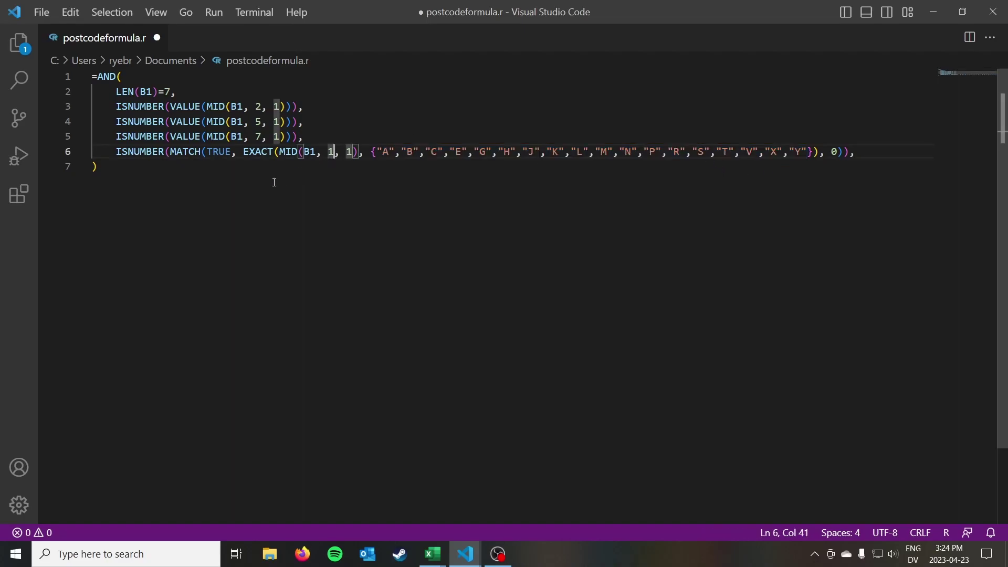
key(Home)
key(ctrl+shift+Right)
key(ctrl+shift+Right)
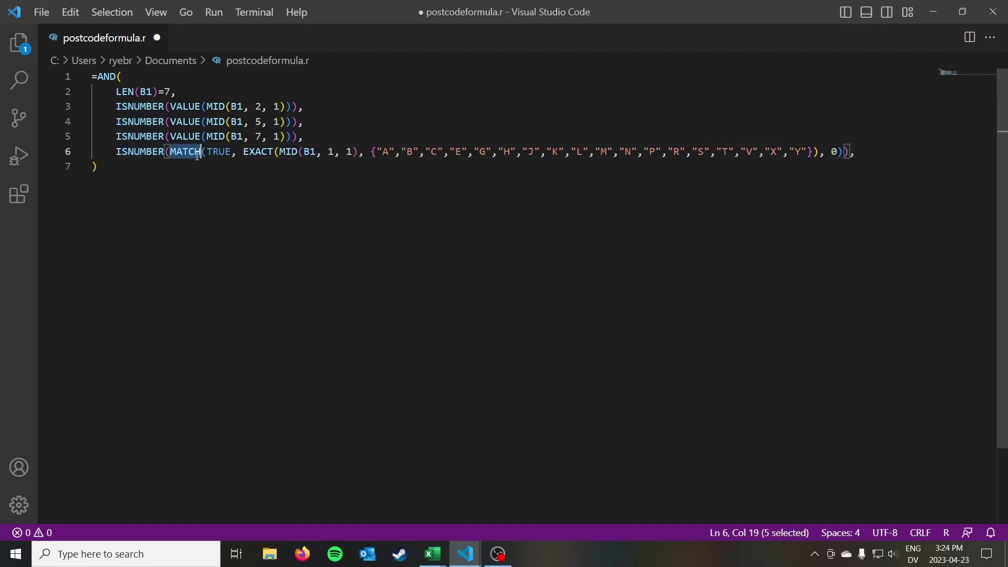
click(216, 201)
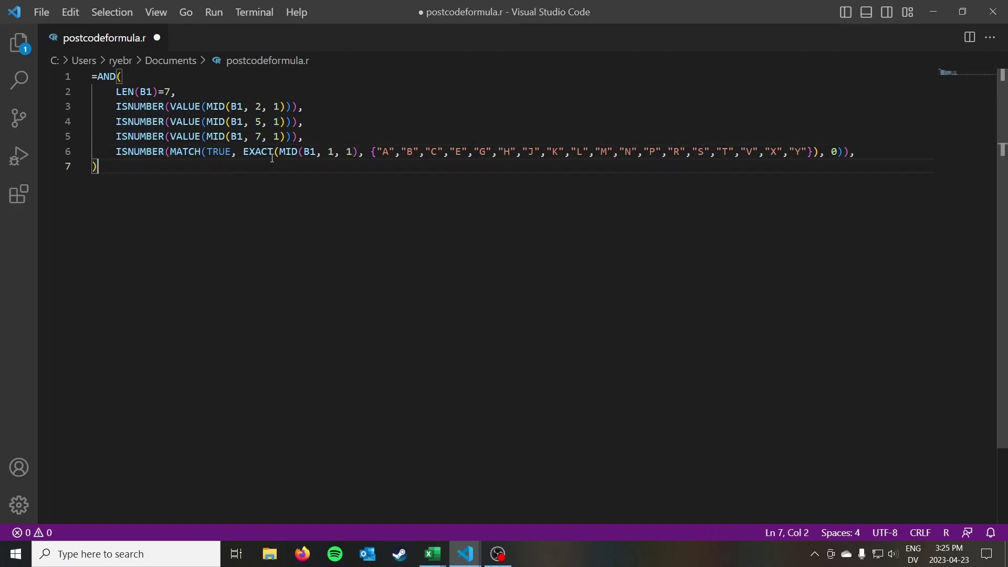
double_click(219, 152)
drag(243, 152, 820, 154)
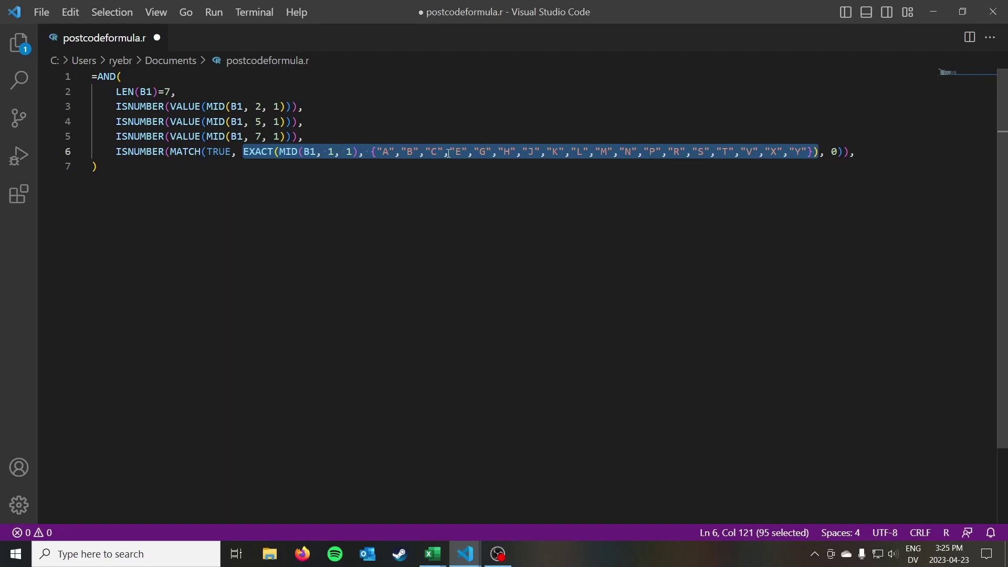
click(301, 151)
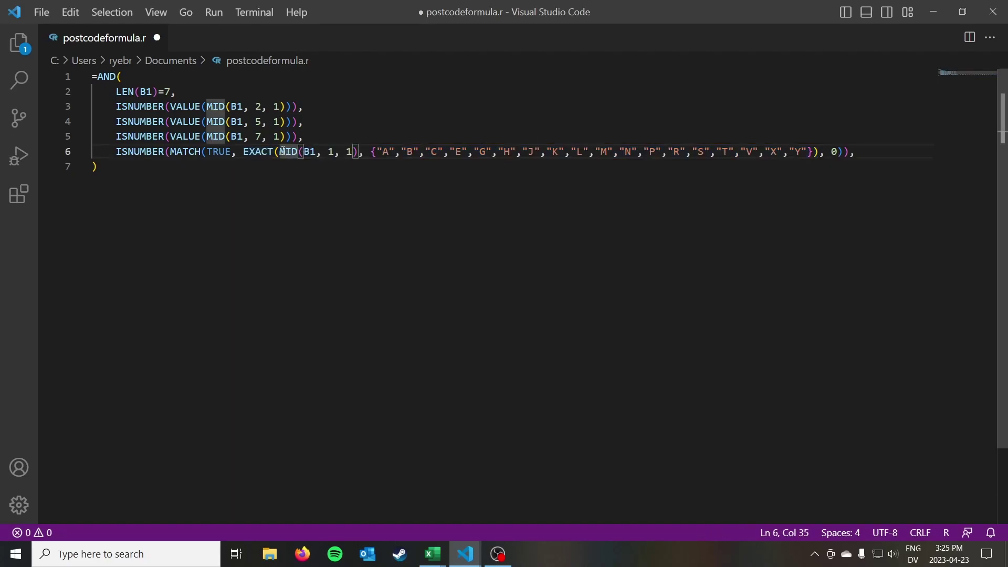
drag(279, 152, 359, 151)
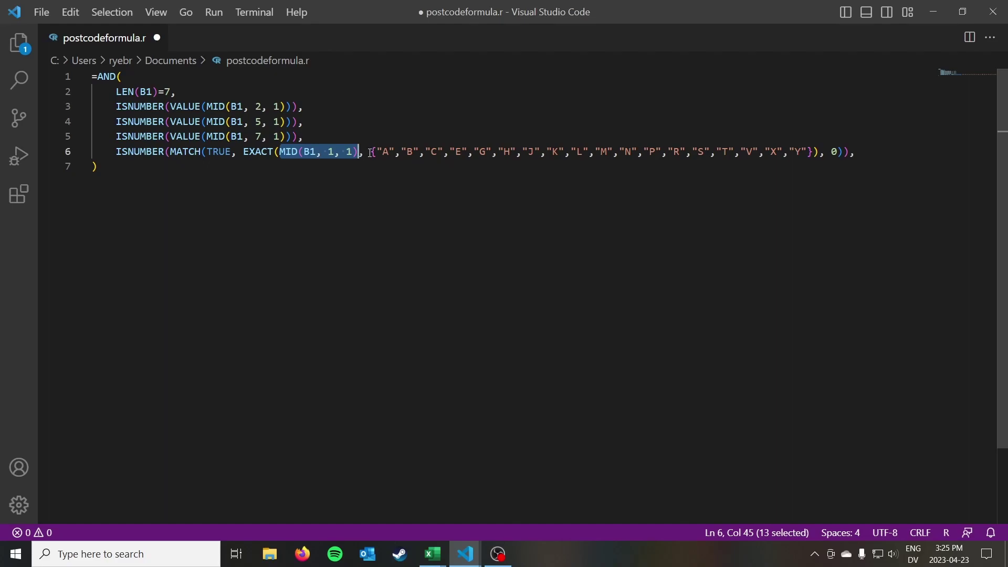
double_click(215, 152)
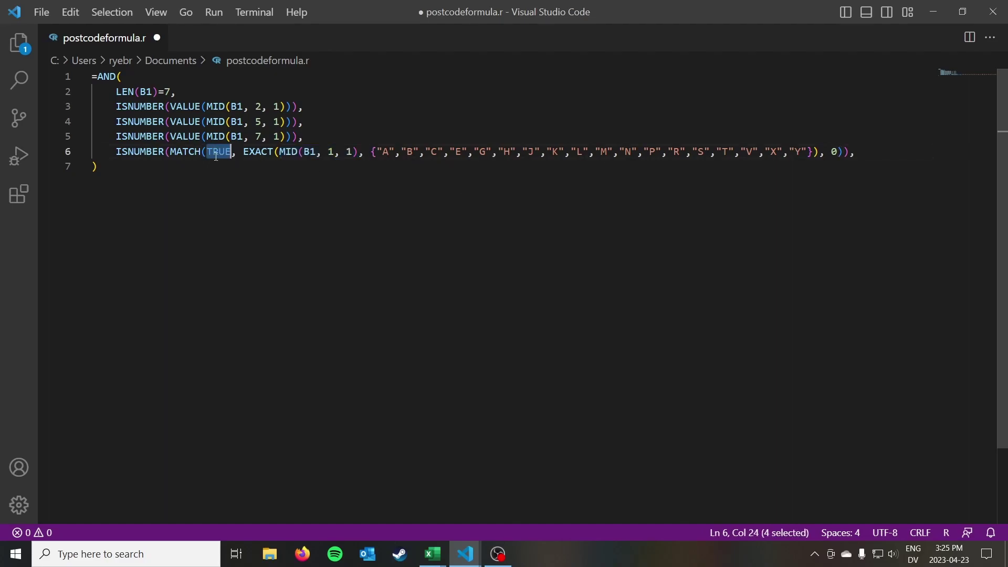
double_click(186, 158)
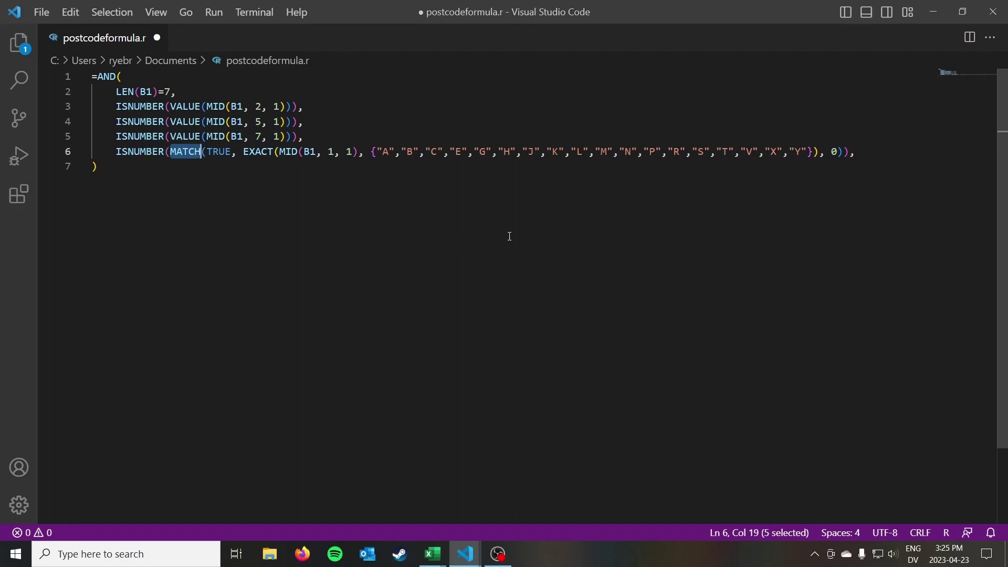
drag(372, 152, 813, 153)
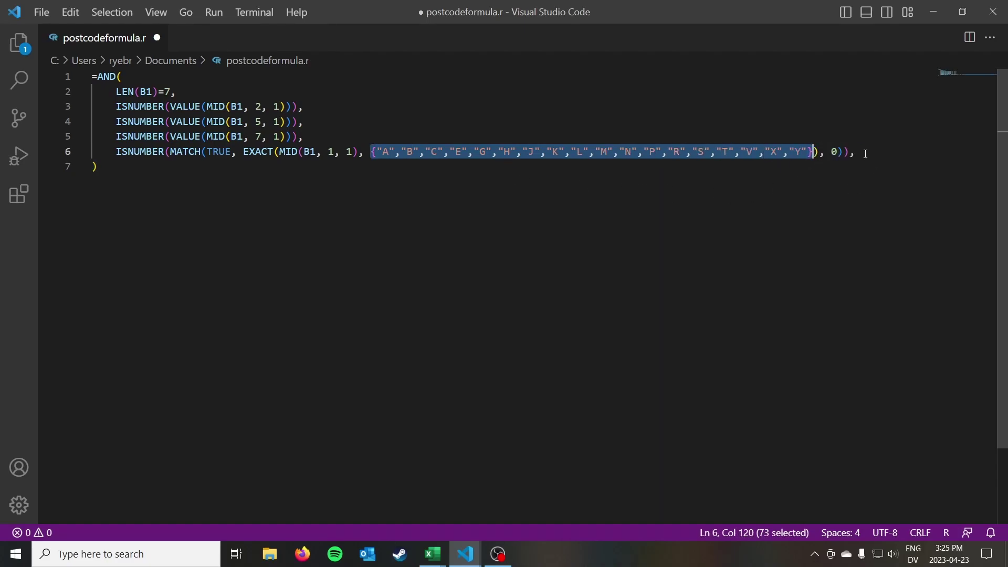
click(835, 152)
key(shift+Right)
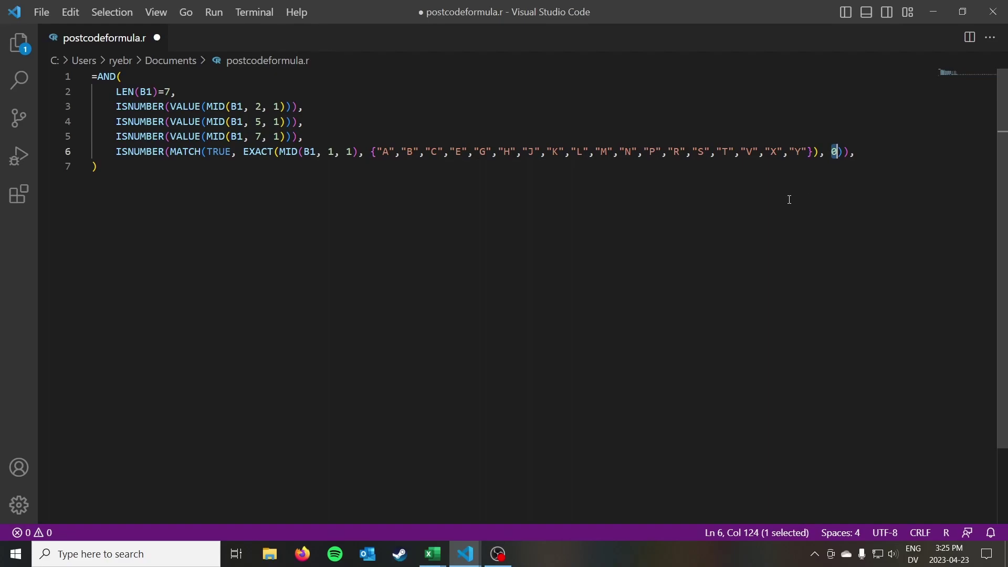
click(878, 152)
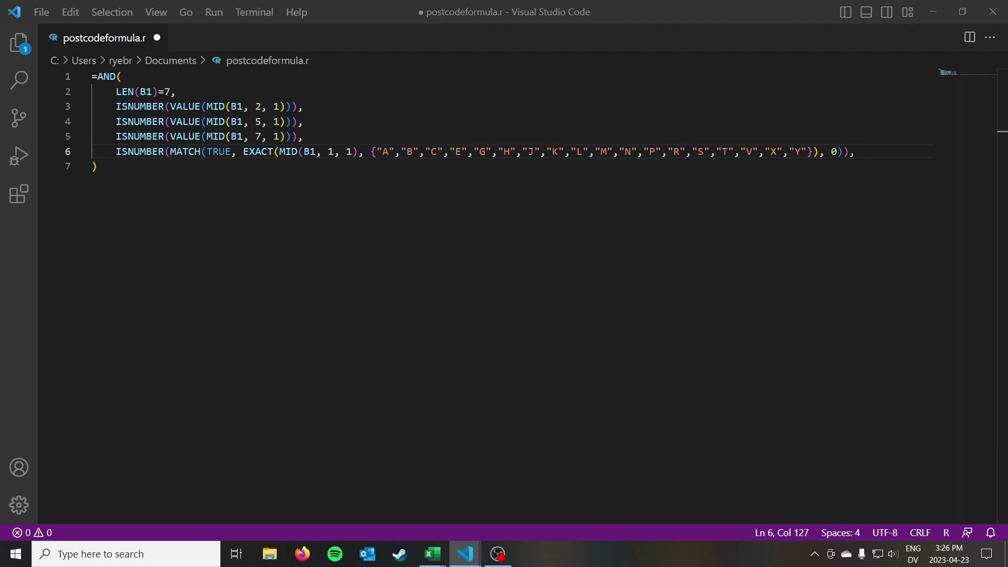
Paste the MID(B1, 3, 1) letter check on a new line after line 6
click(881, 152)
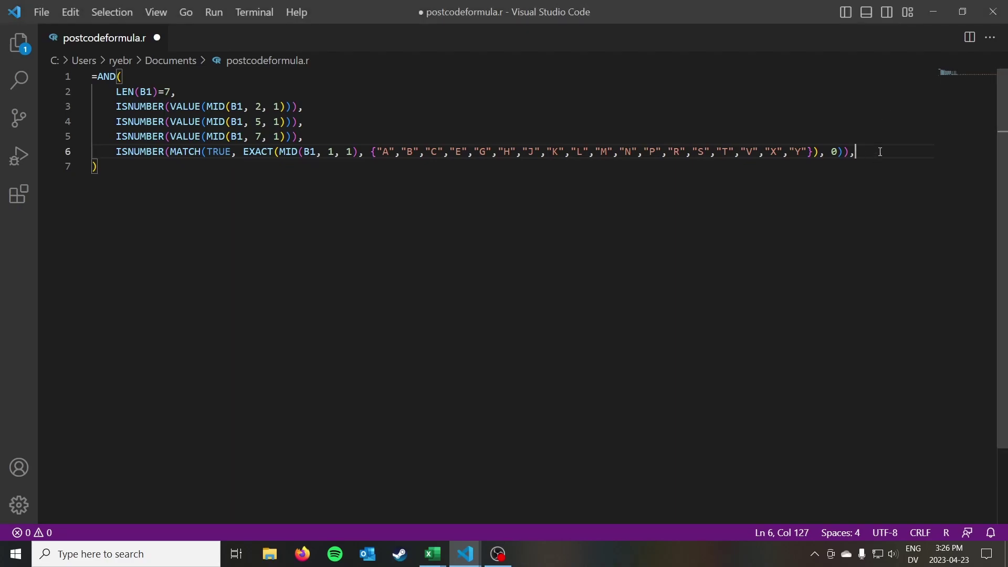
key(Return)
text(ISNUMBER(MATCH(TRUE, EXACT(MID(B1, 3, 1), {"A","B","C","E","G","H","J","K","L","M","N","P","R","S","T","V","W","X","Y","Z"}), 0)),)
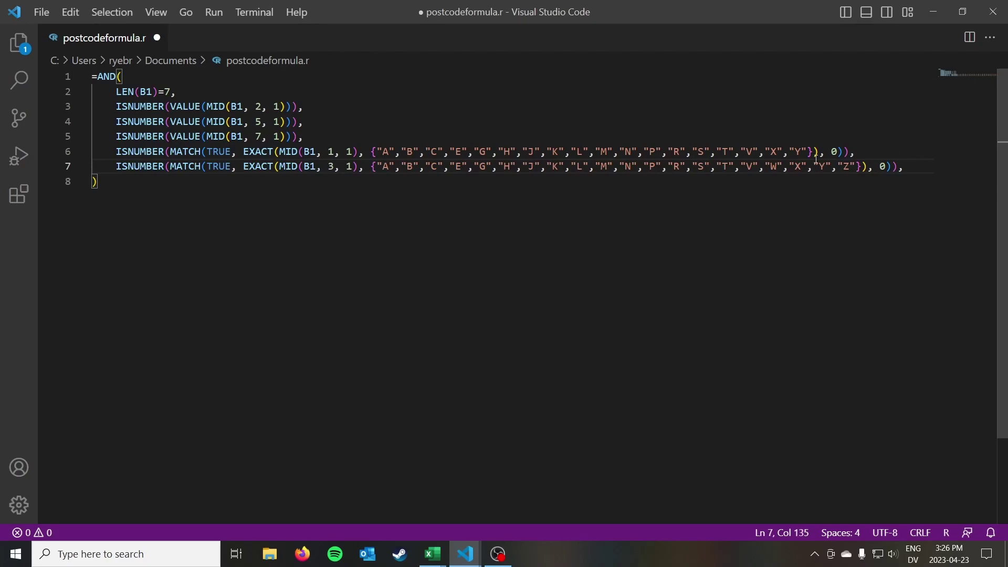
Duplicate the letter check onto line 8 and change its position from 3 to 6
key(shift+Down)
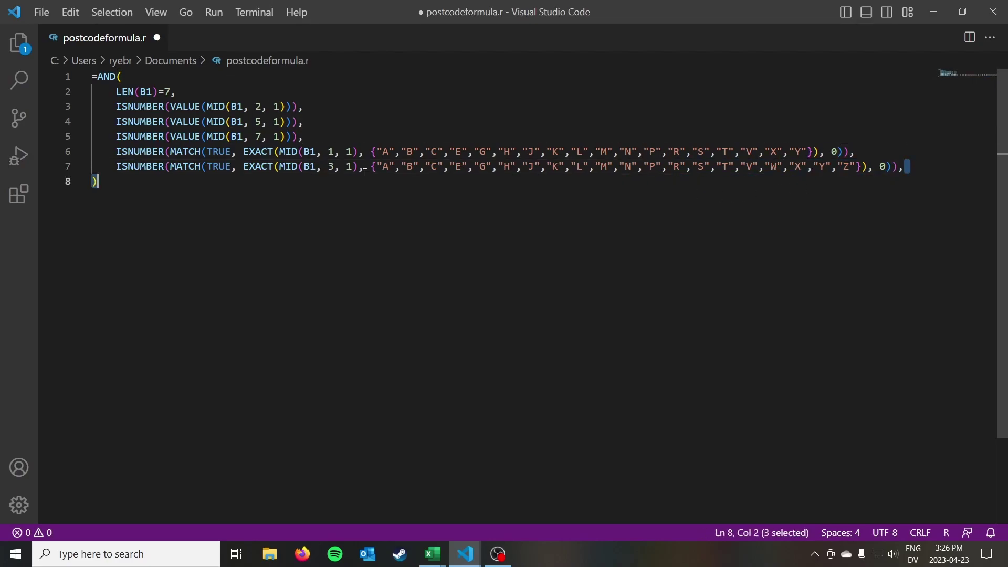
drag(904, 166, 116, 166)
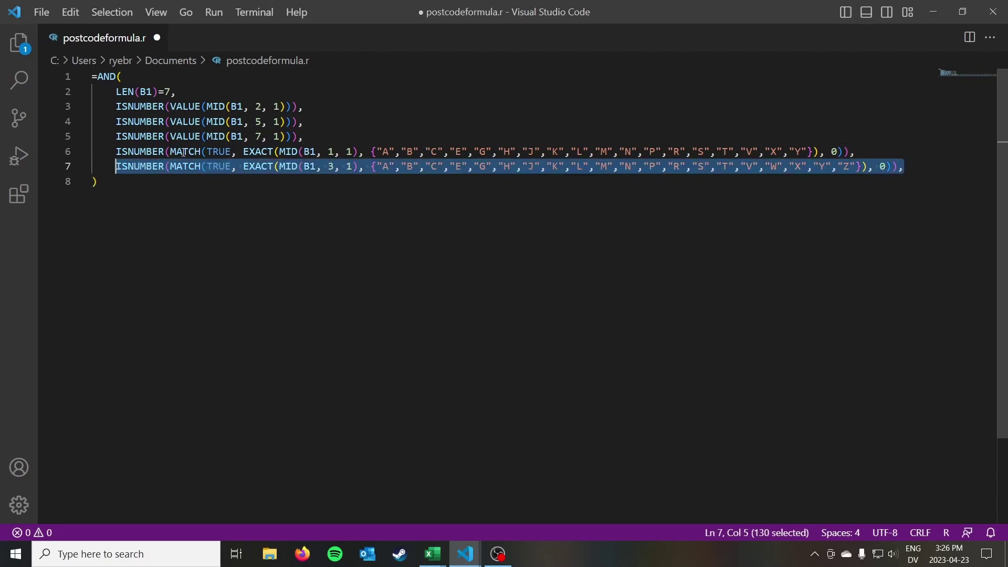
key(ctrl+c)
key(End)
key(Return)
key(ctrl+v)
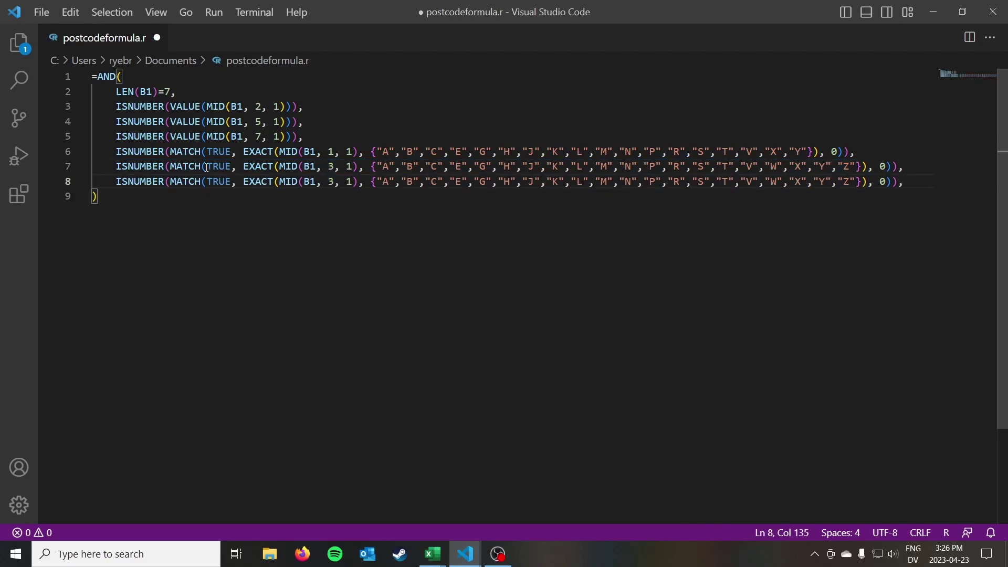
double_click(333, 182)
key(BackSpace)
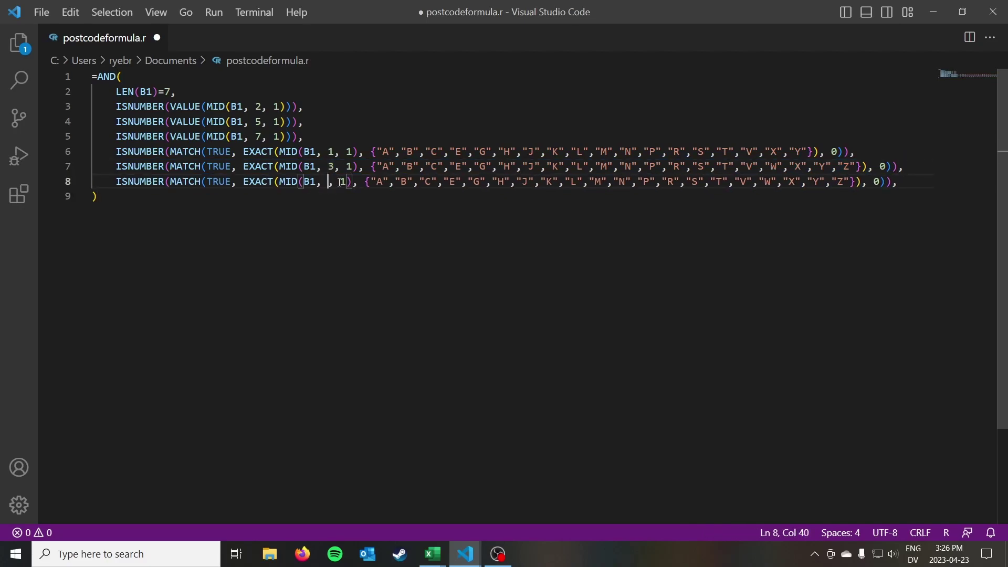
text(6)
click(914, 182)
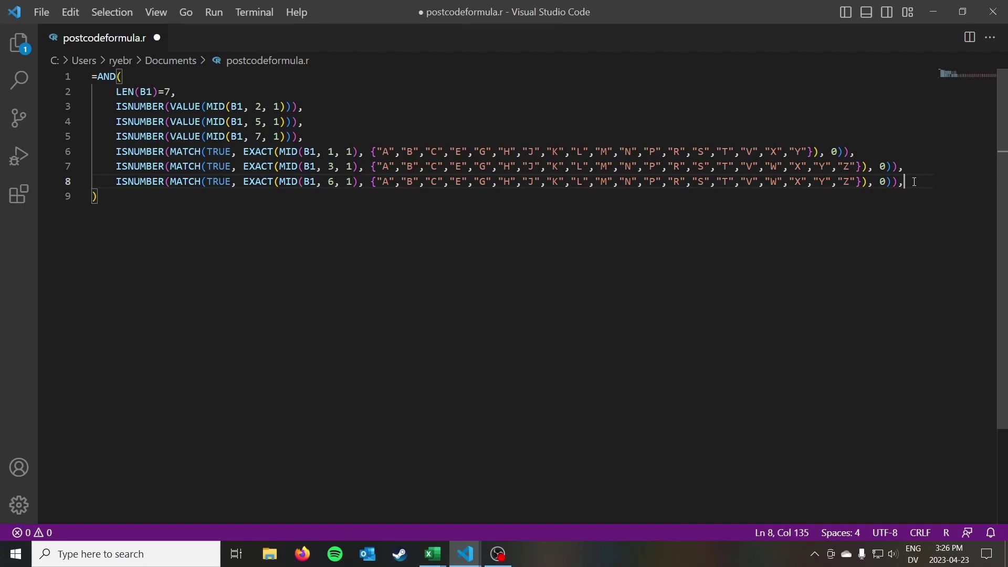
Add MID(B1, 4, 1)=" " as the last condition, then select the entire formula
key(Return)
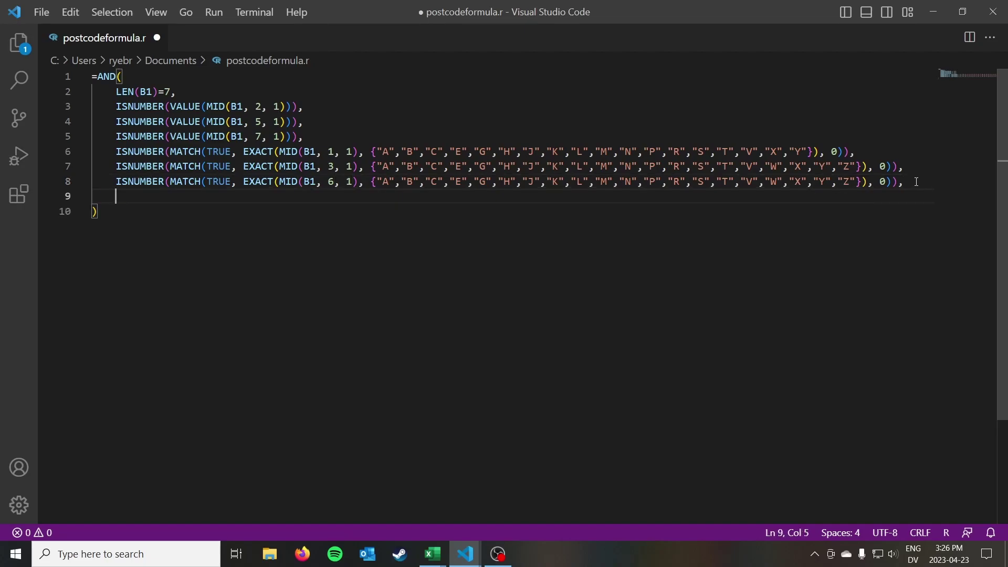
text(MID)
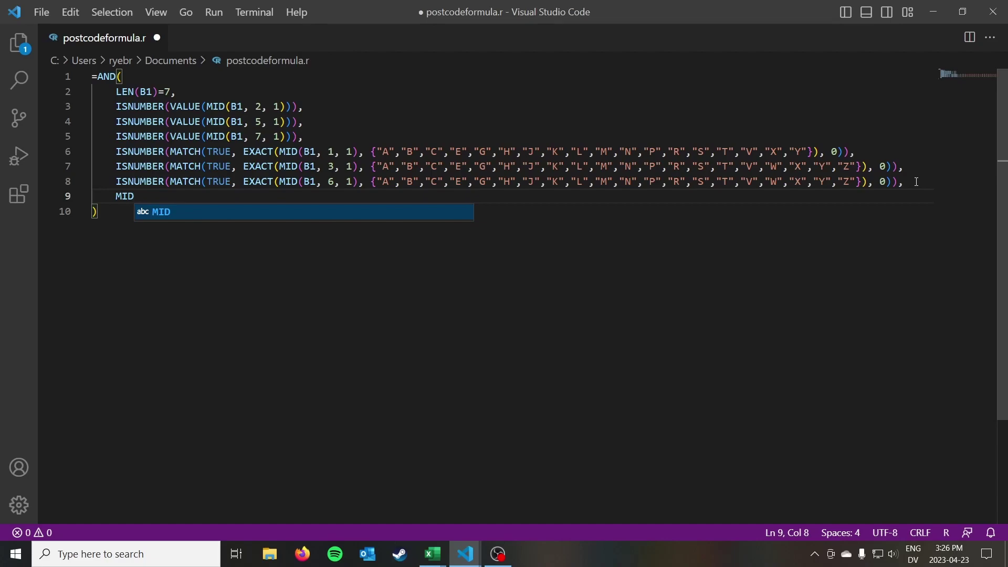
text(()
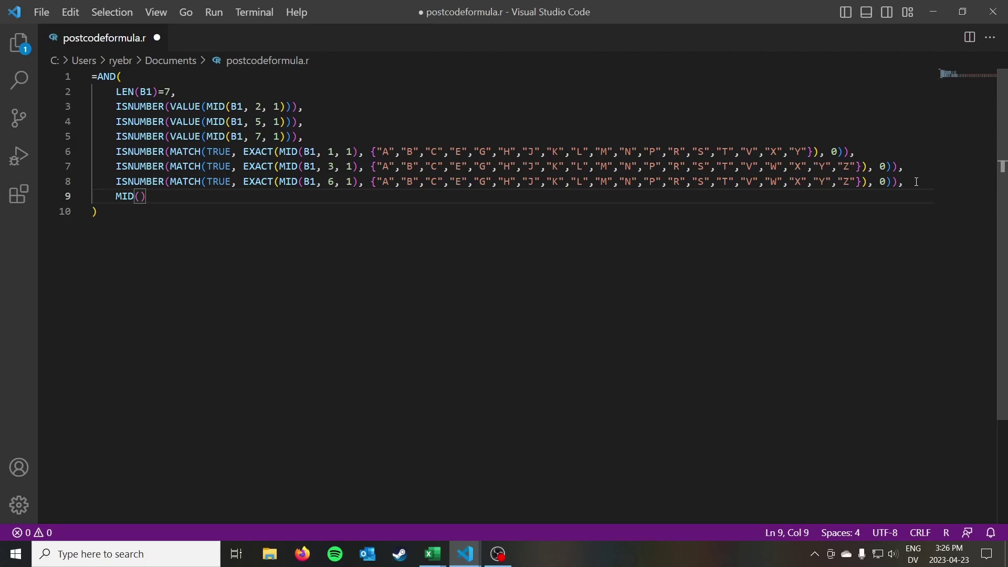
text(B1, 4, 1)
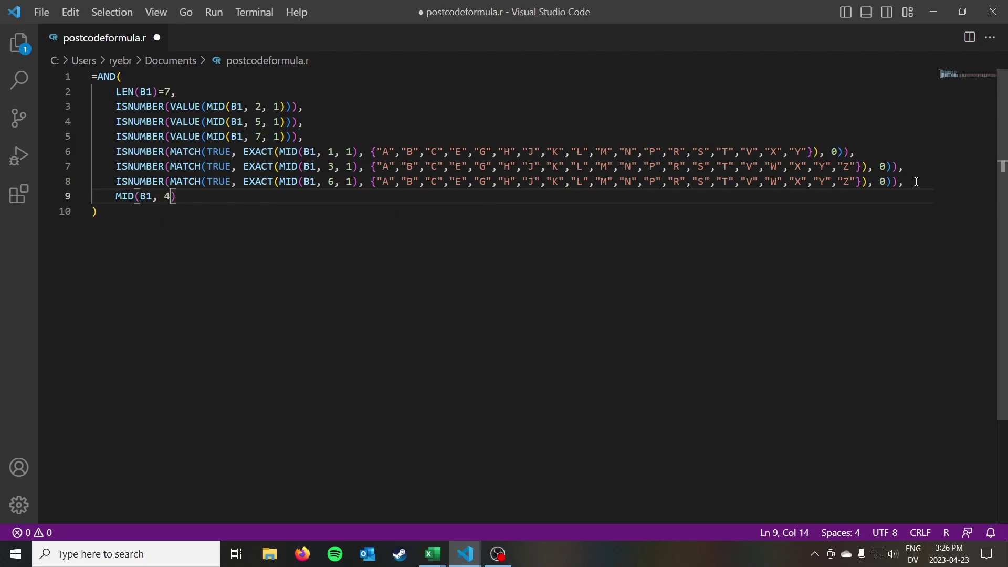
text()=")
drag(122, 196, 266, 198)
click(283, 199)
drag(278, 213, 71, 66)
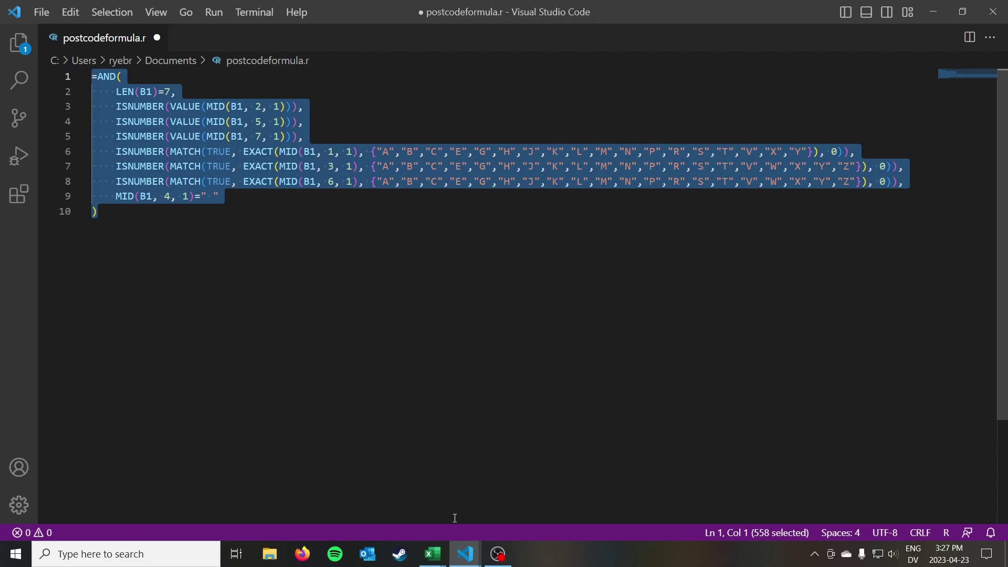
Paste the AND validation formula into C1 of Book1, returning TRUE for V6B 2W5
mouse_move(433, 554)
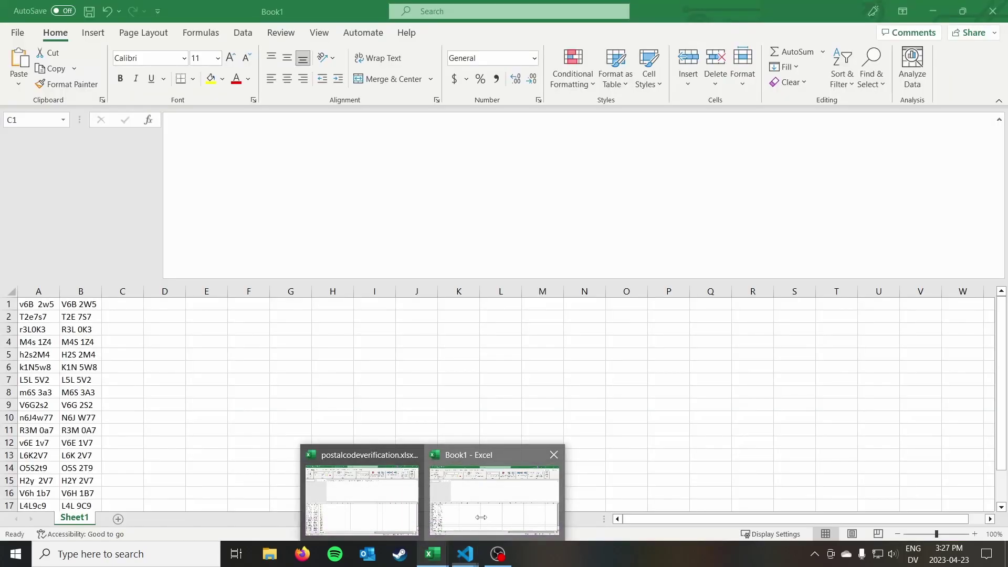
click(481, 517)
click(255, 138)
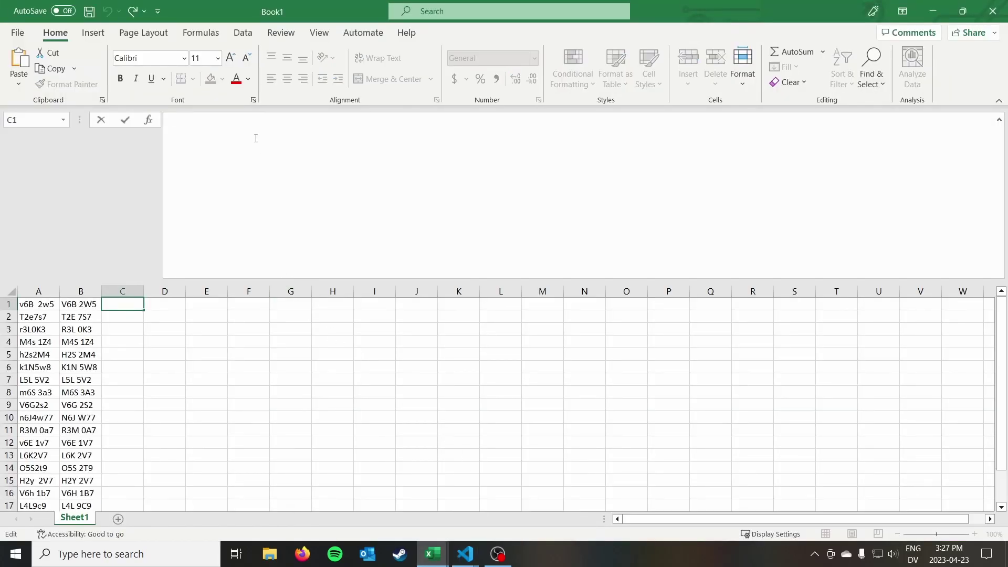
key(ctrl+v)
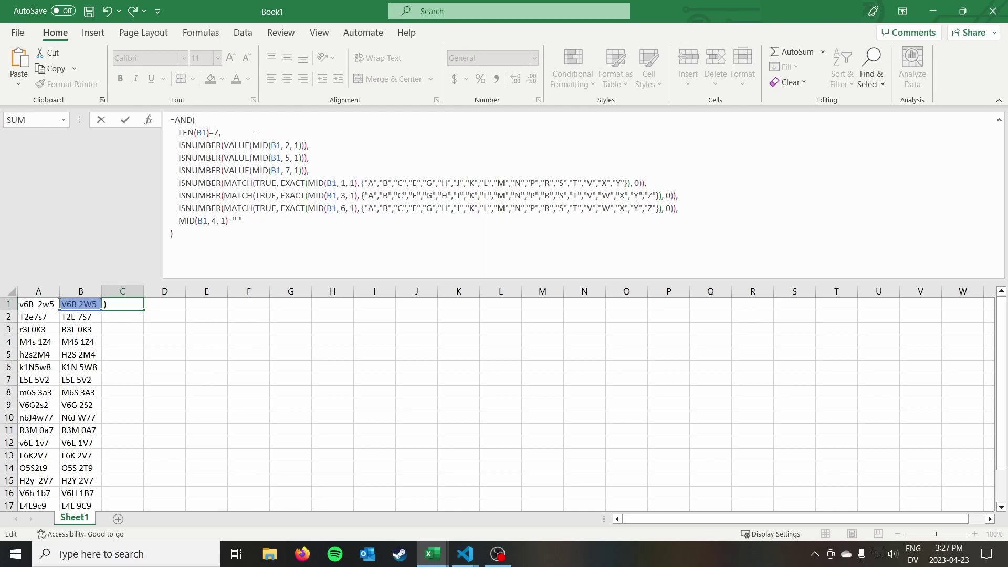
key(Return)
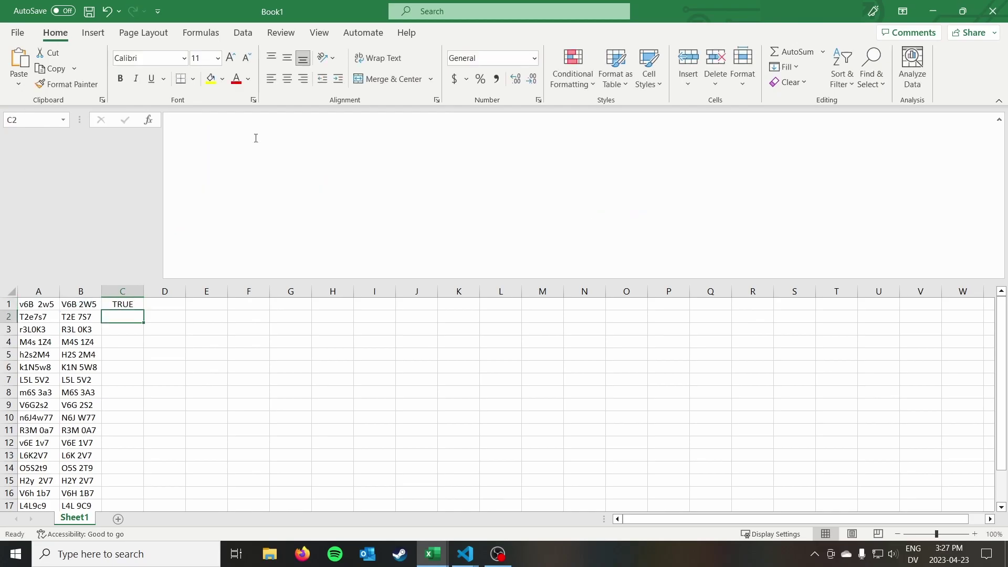
Fill the C1 validity formula down to C20
click(122, 308)
double_click(145, 310)
scroll(191, 315, down, 3)
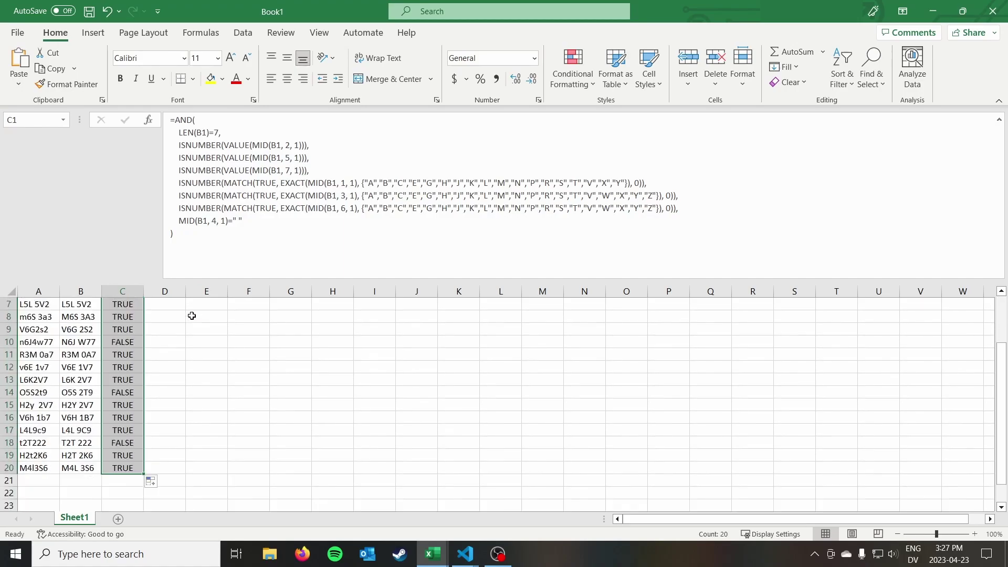
click(191, 339)
scroll(191, 345, up, 3)
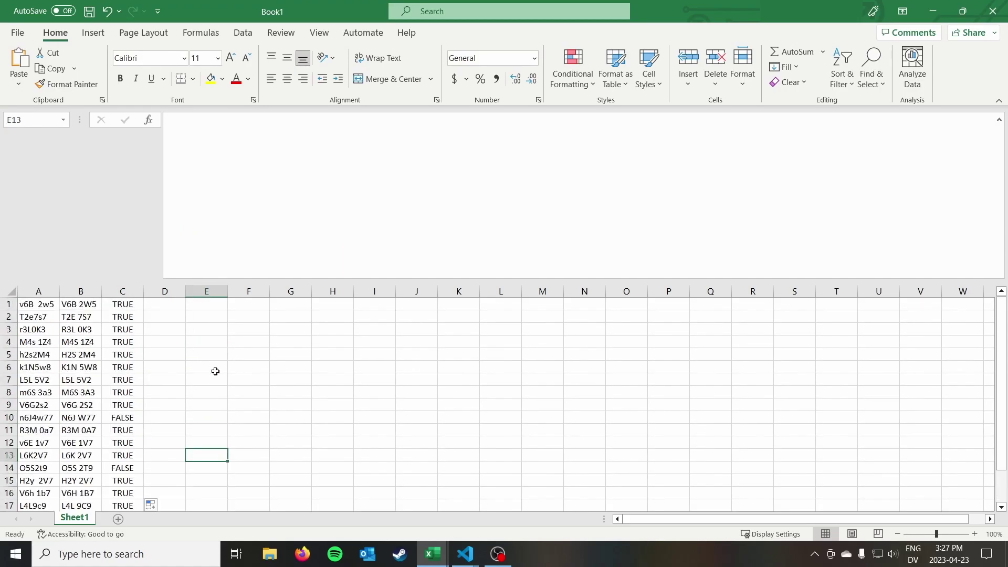
Inspect the FALSE codes in rows 10, 14 and 18, then select columns A through D
click(135, 418)
click(68, 419)
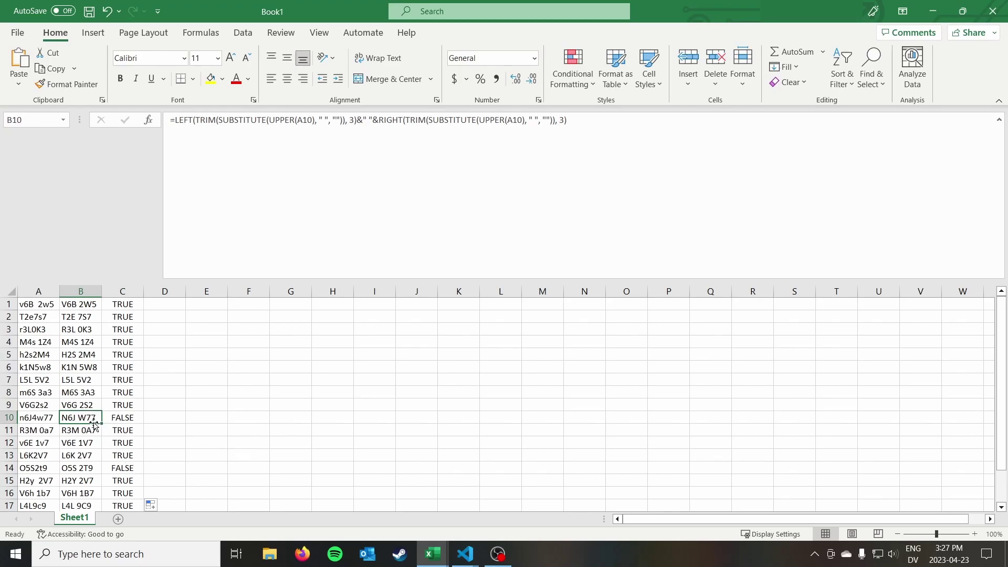
scroll(170, 439, down, 3)
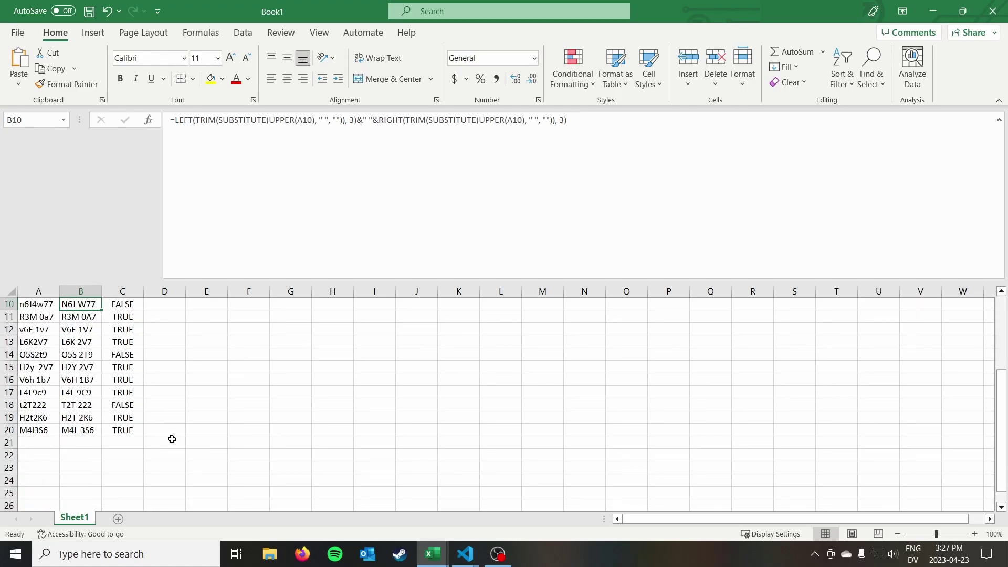
scroll(171, 438, up, 2)
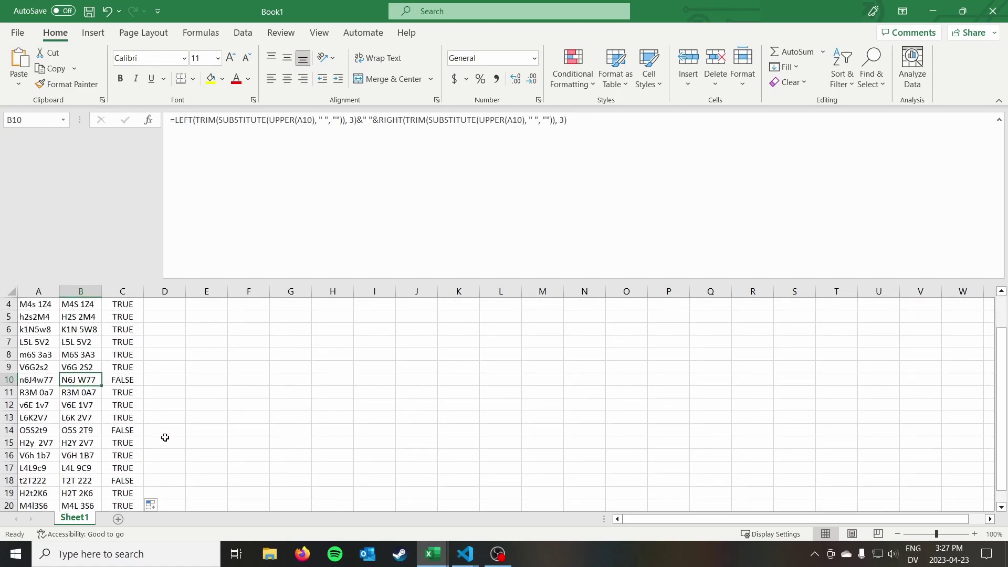
scroll(164, 438, down, 2)
click(75, 405)
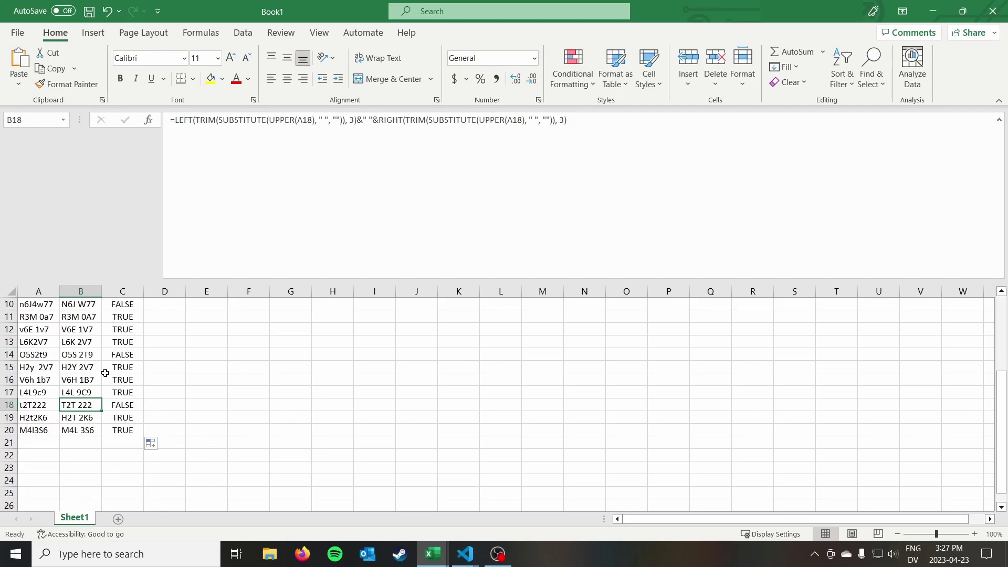
click(89, 358)
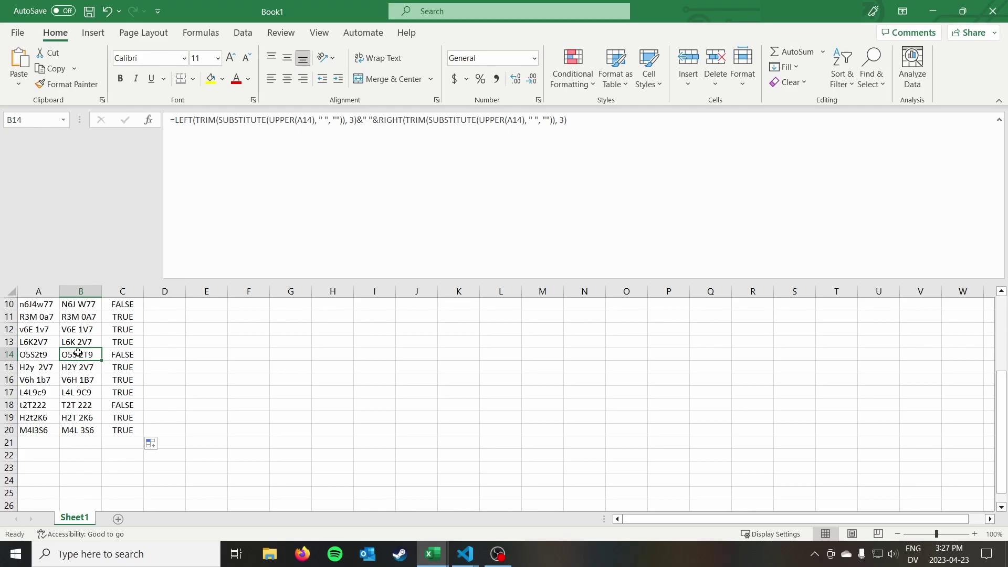
scroll(158, 391, up, 1)
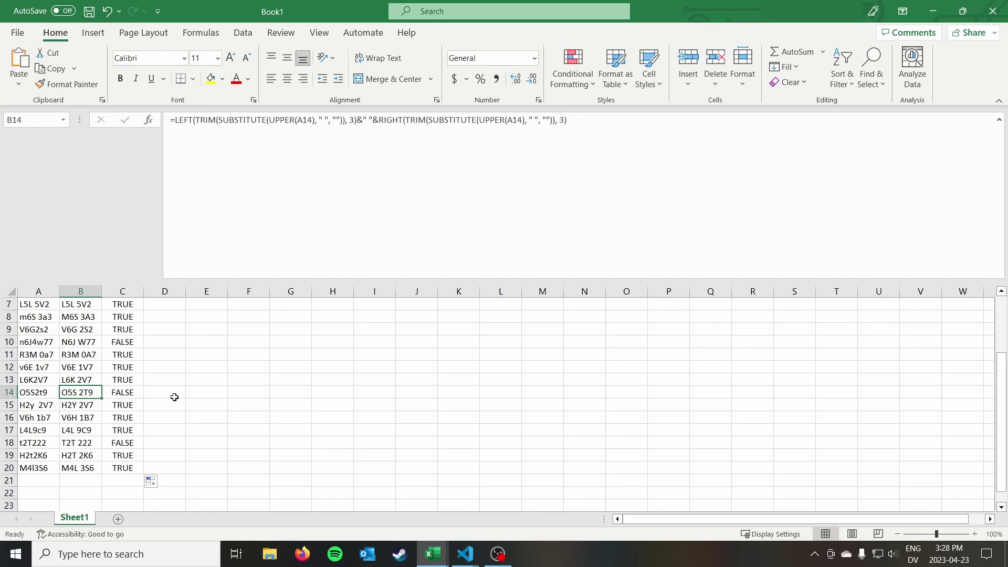
scroll(236, 399, up, 2)
click(180, 335)
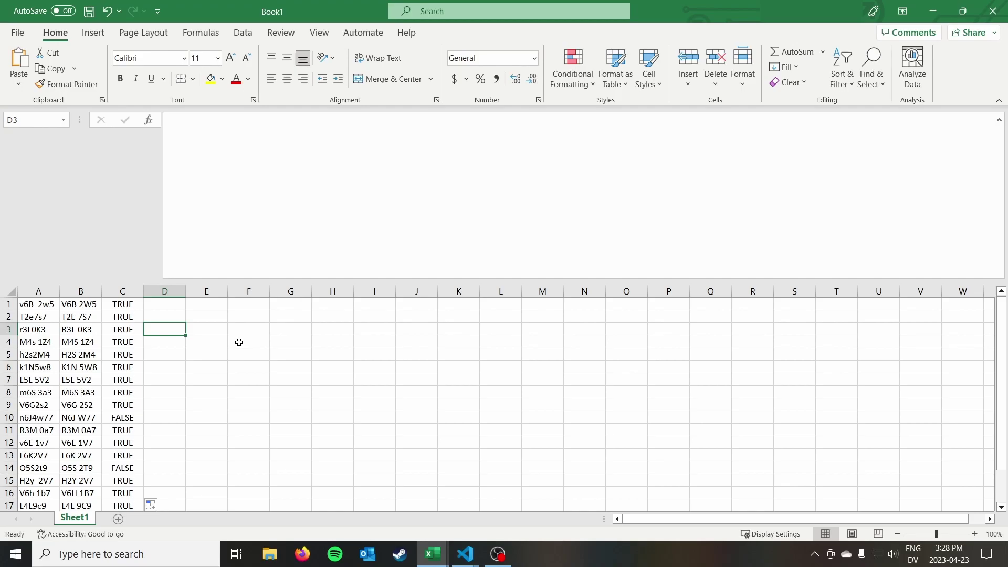
drag(38, 291, 164, 291)
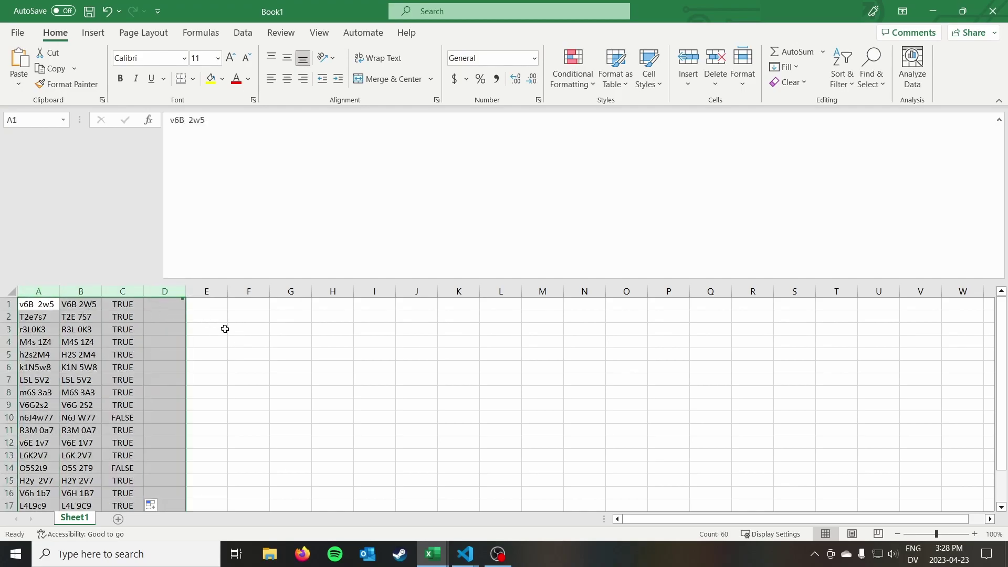
Filter columns A:C so only rows with FALSE in column C are shown
click(225, 328)
drag(38, 292, 123, 291)
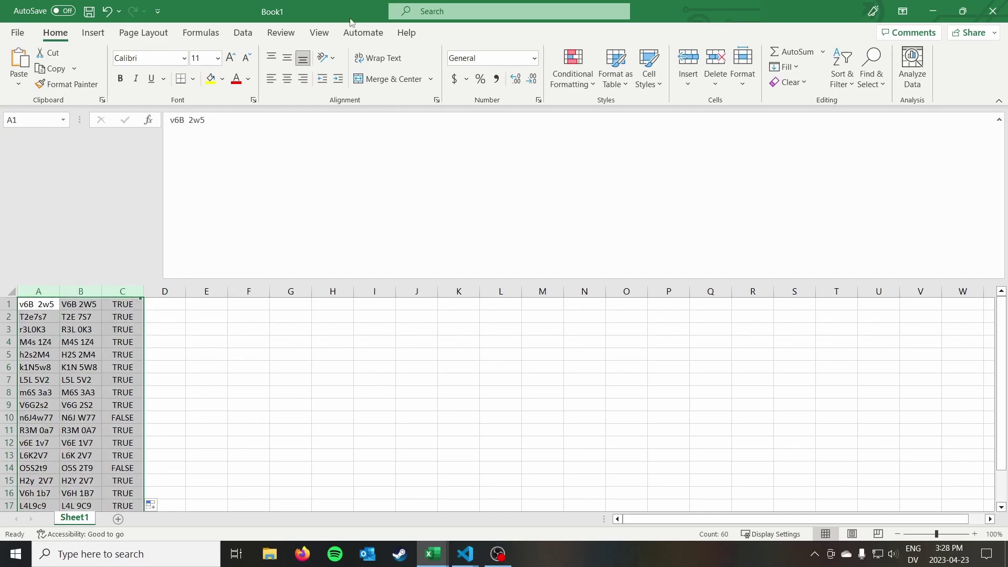
click(242, 33)
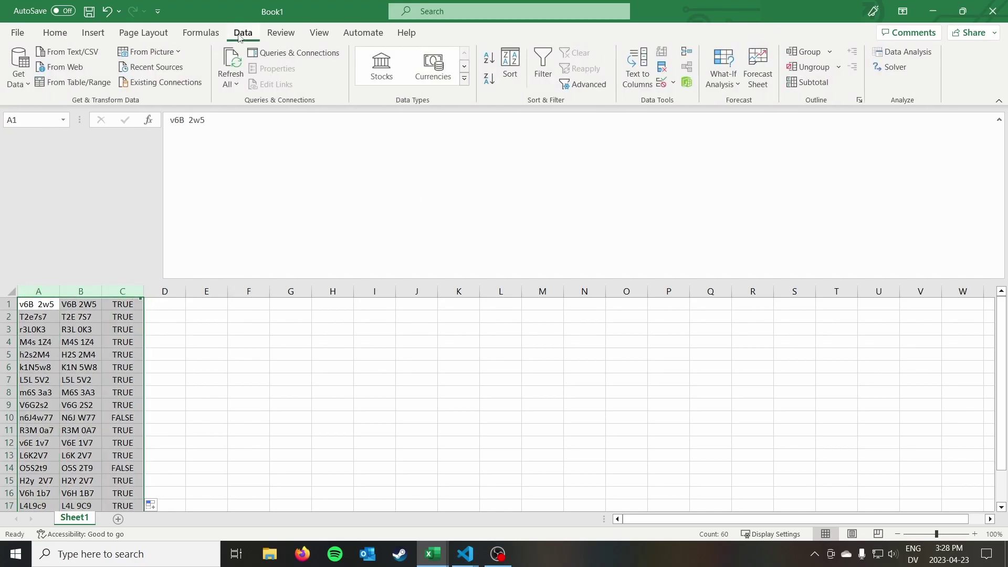
click(543, 66)
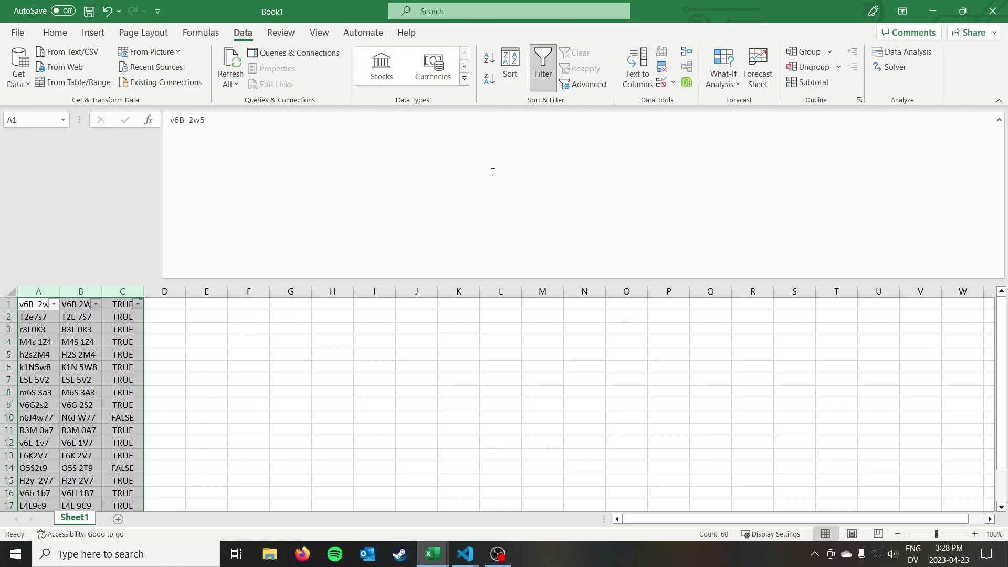
click(249, 317)
click(138, 304)
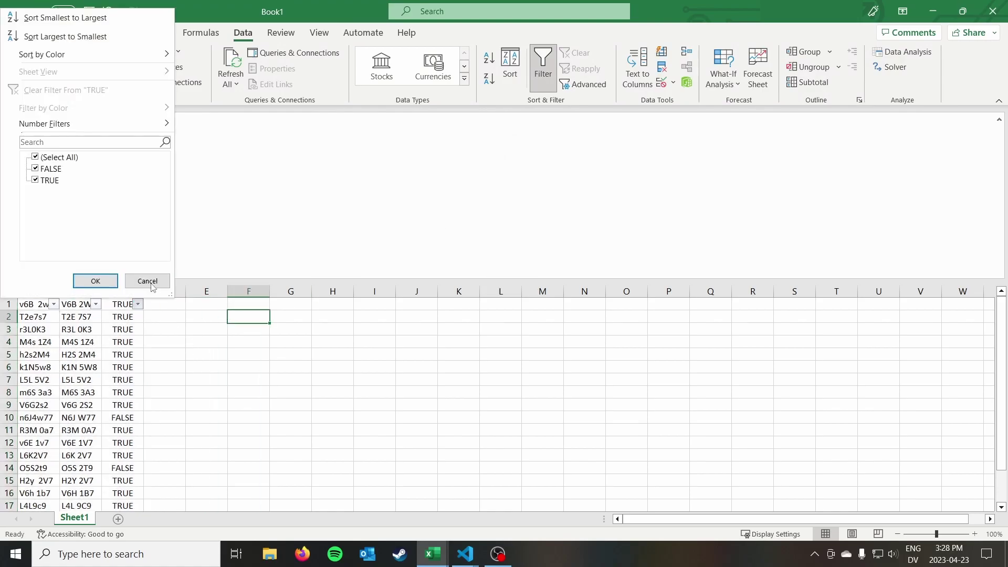
click(35, 157)
click(35, 169)
click(95, 281)
Delete the three visible FALSE rows between rows 10 and 18
click(10, 321)
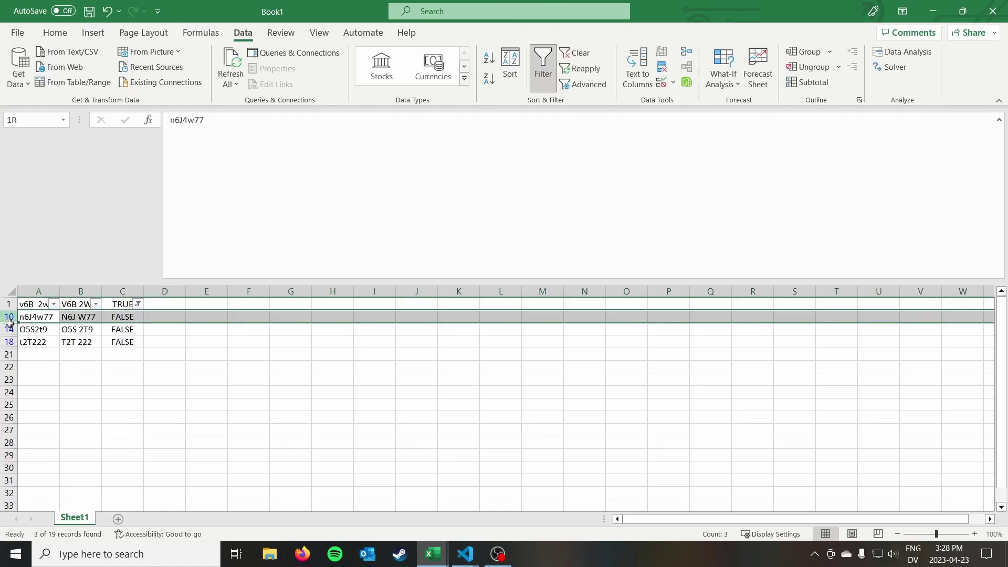
drag(9, 323, 9, 342)
right_click(9, 341)
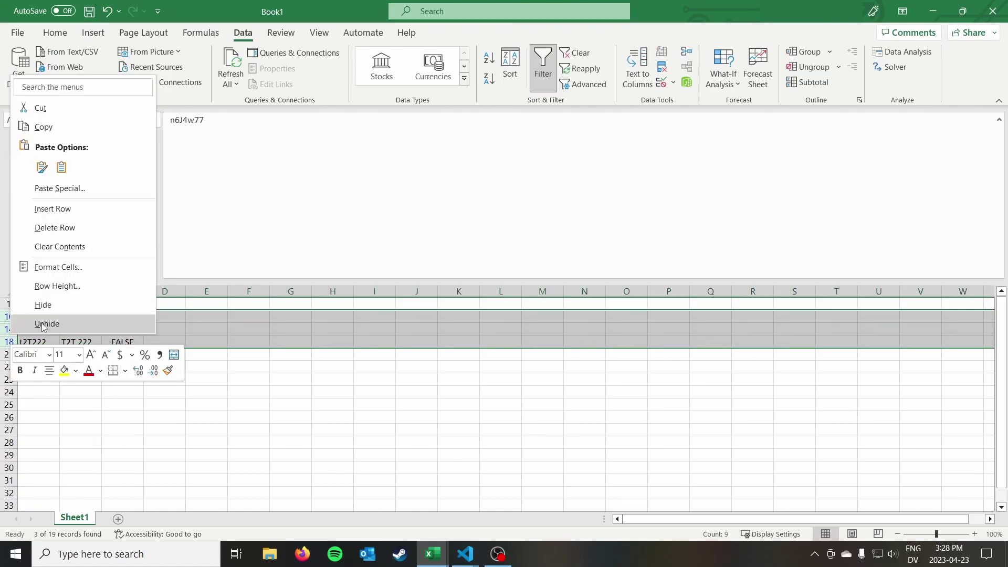
click(73, 229)
click(189, 405)
Clear the column C filter and switch filtering off so all valid codes show
click(138, 304)
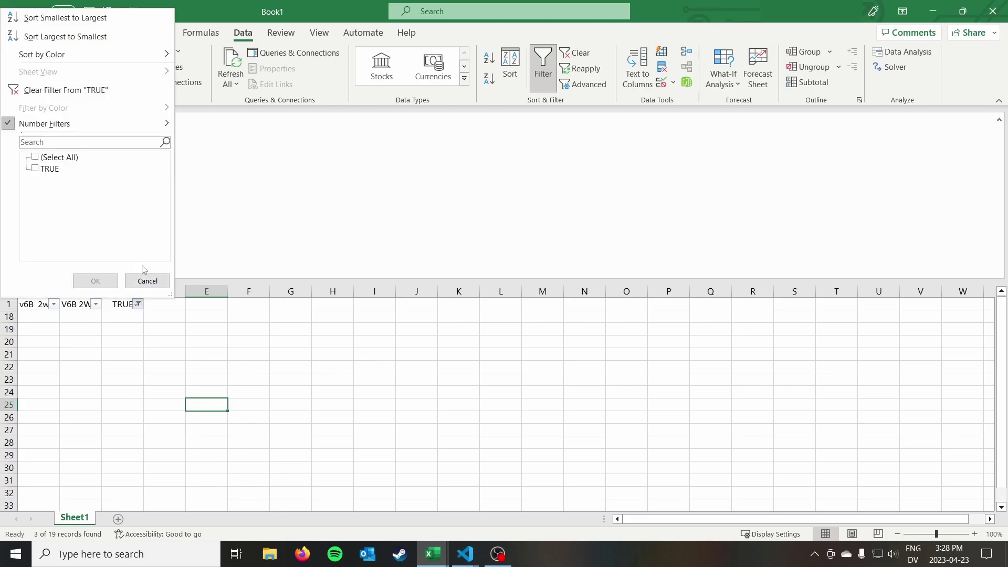
click(65, 90)
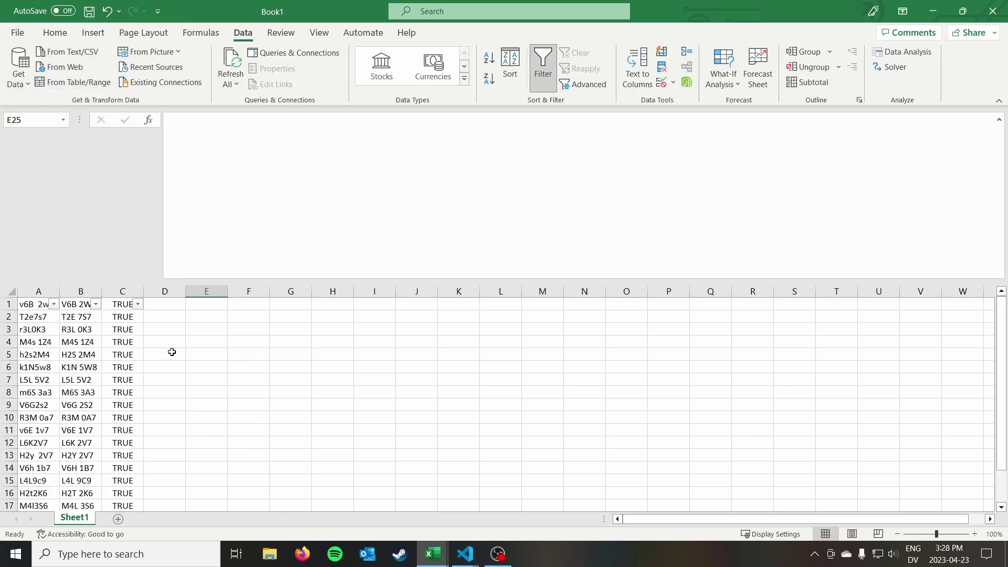
click(543, 65)
click(204, 416)
scroll(144, 375, down, 3)
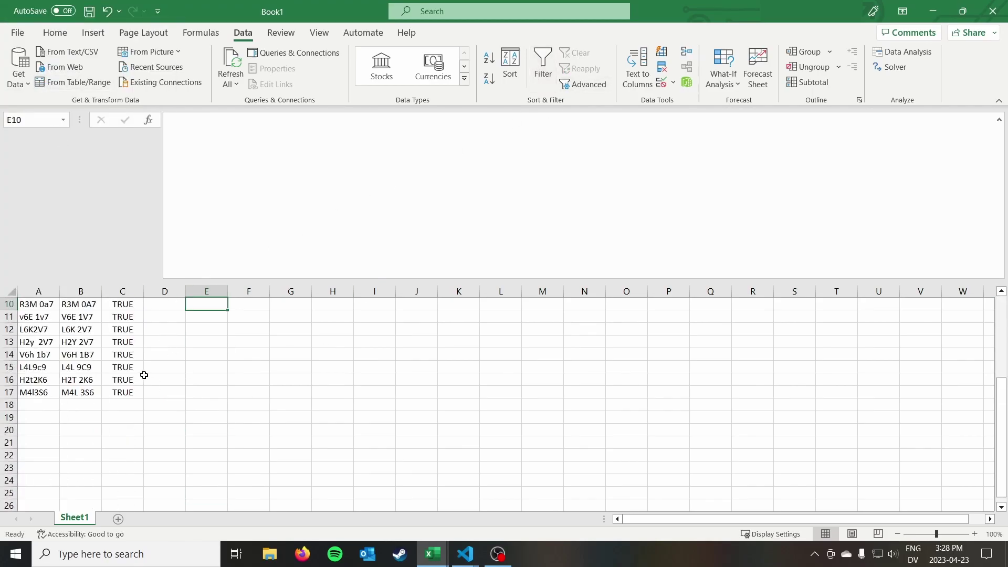
scroll(144, 375, up, 3)
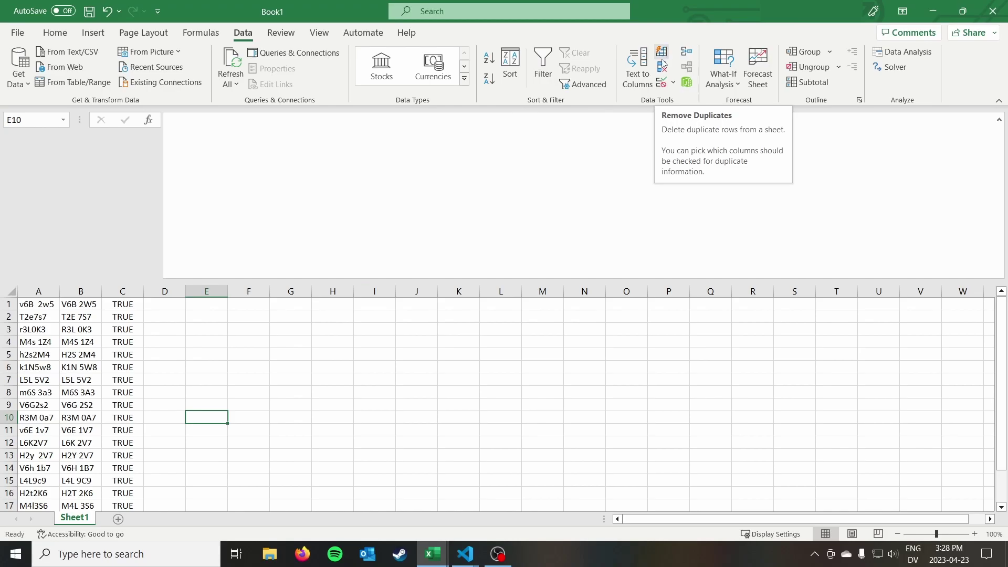
click(662, 84)
click(452, 236)
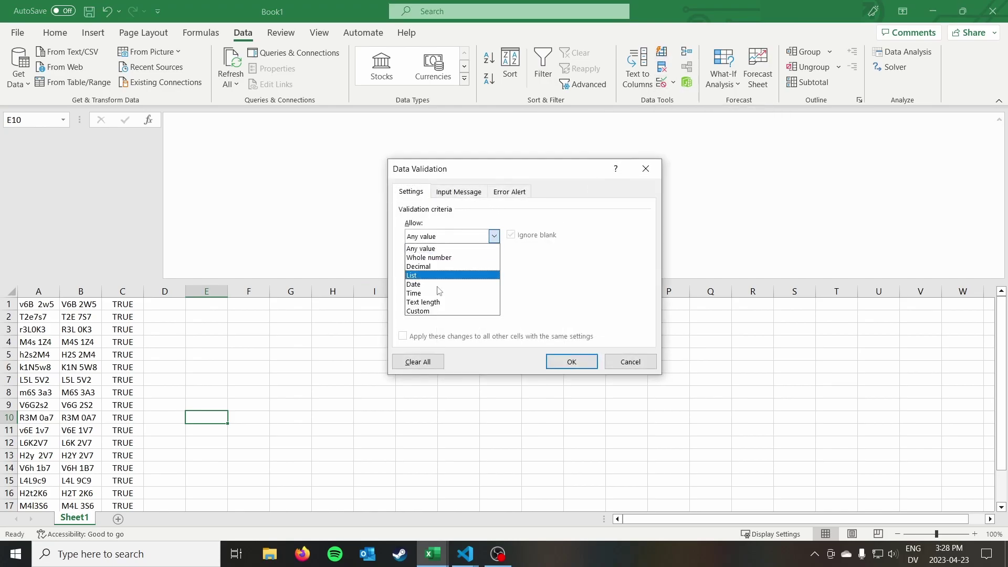
click(447, 318)
click(428, 292)
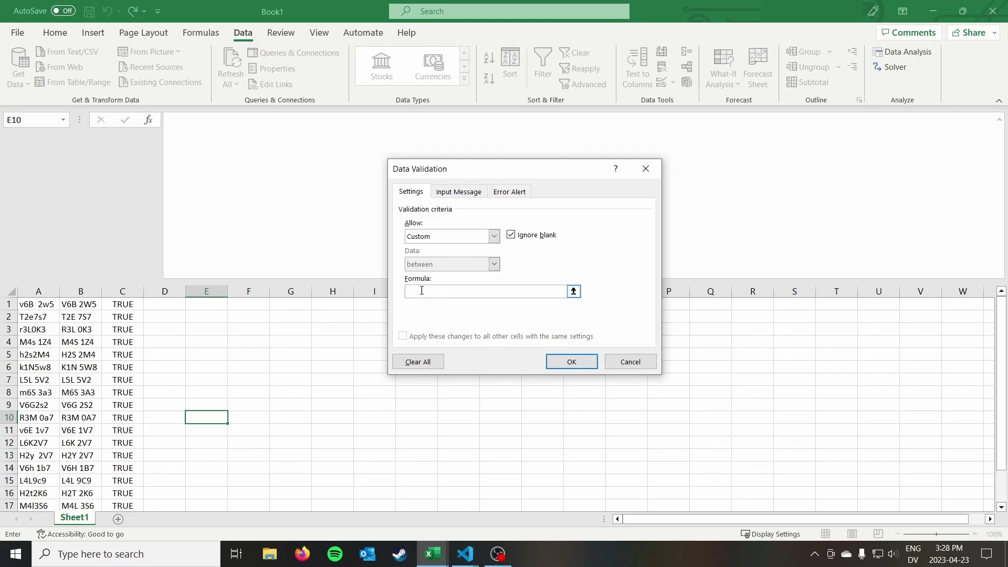
click(632, 362)
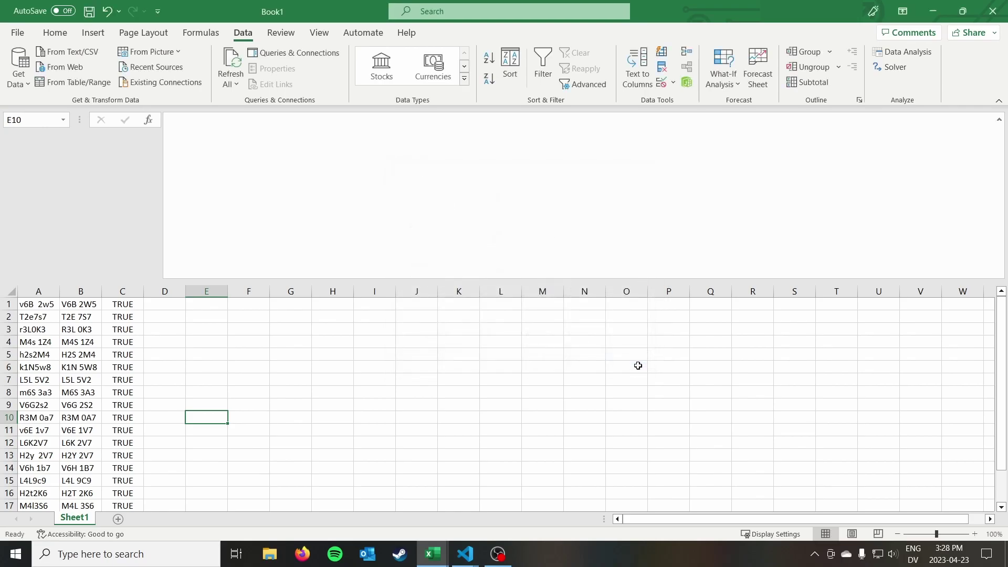
click(147, 329)
click(80, 318)
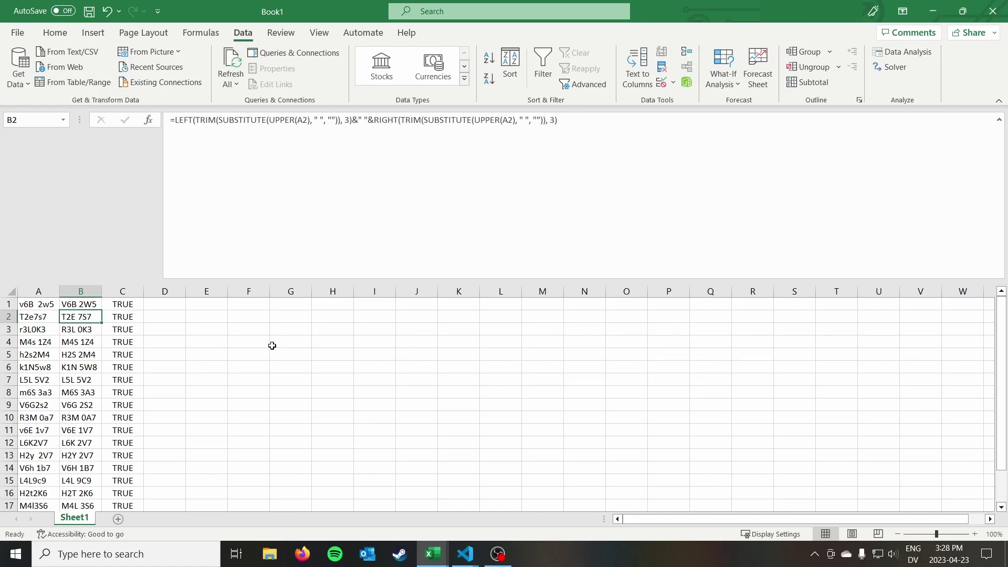
click(174, 312)
click(153, 298)
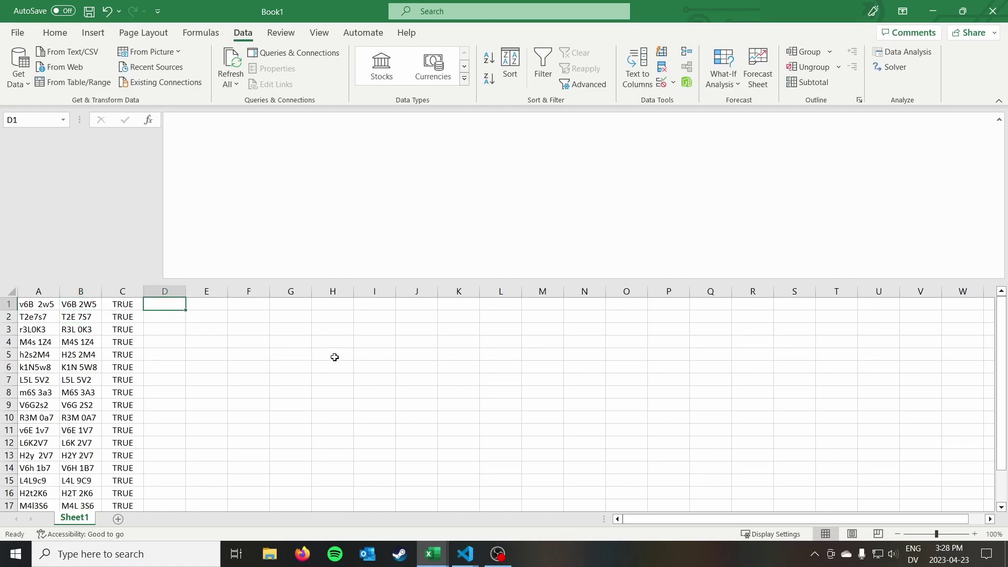